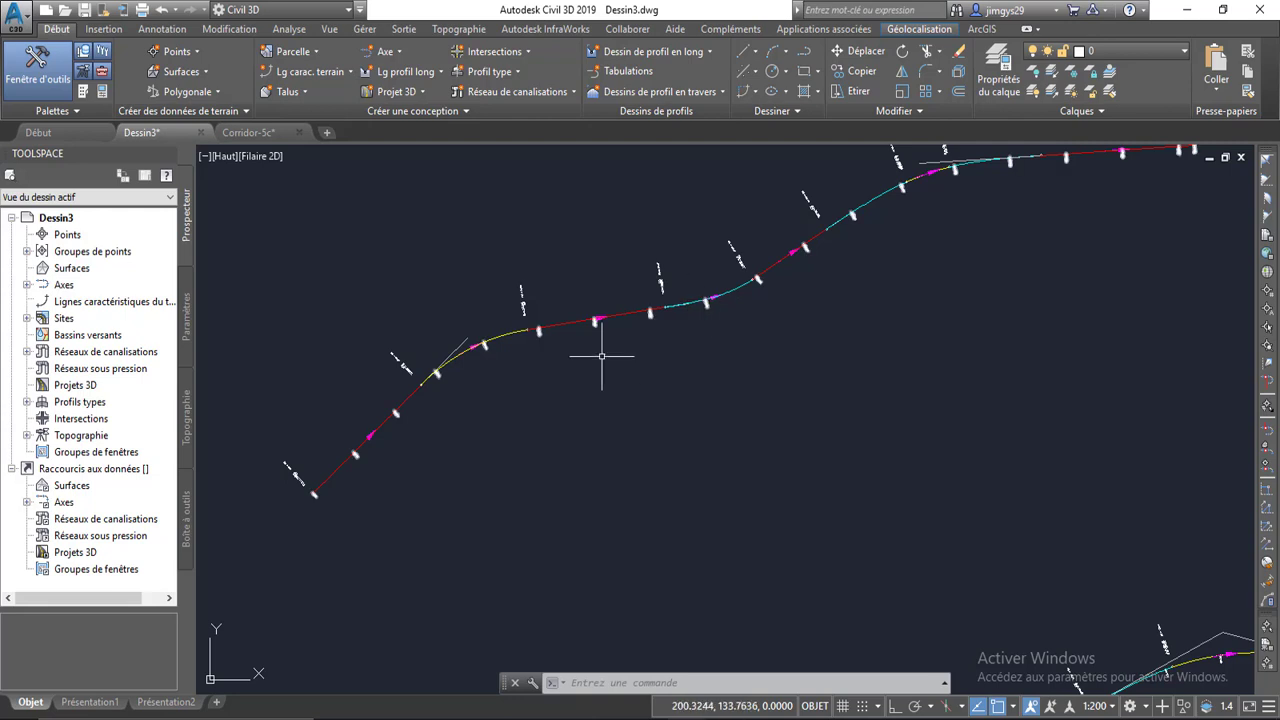
middle_drag(602, 356, 402, 506)
scroll(742, 300, up, 2)
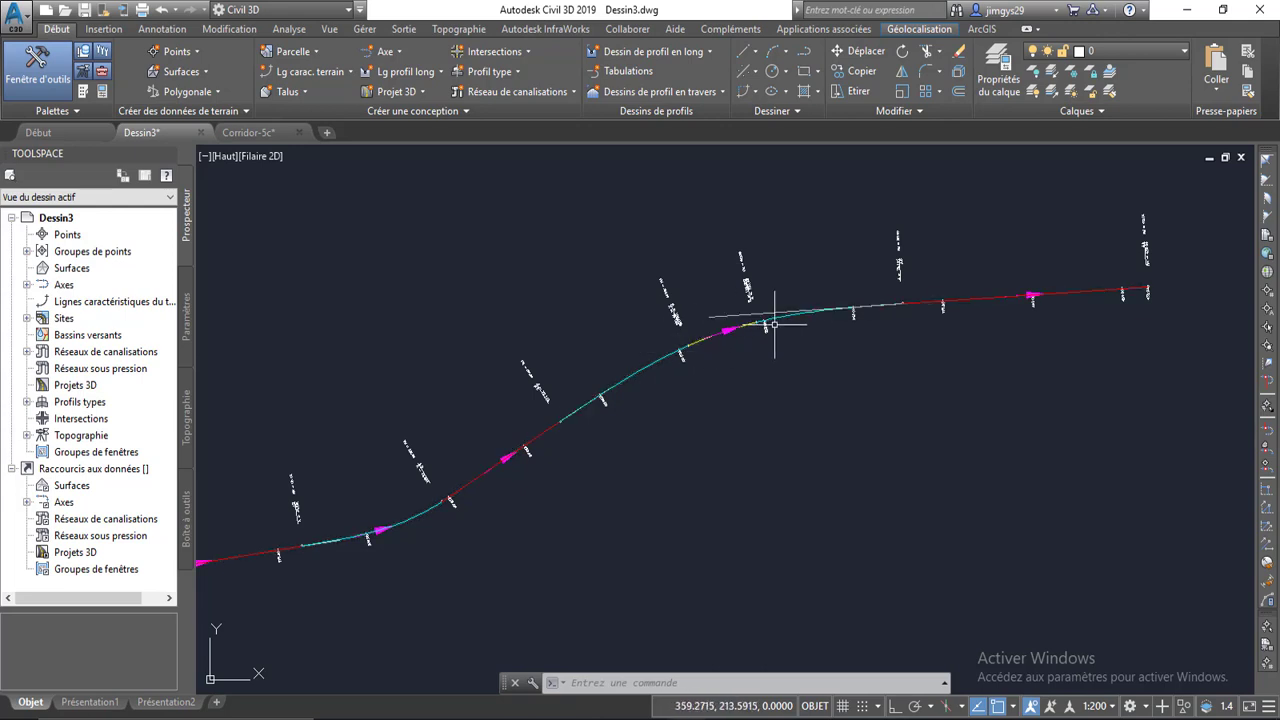
scroll(772, 297, down, 2)
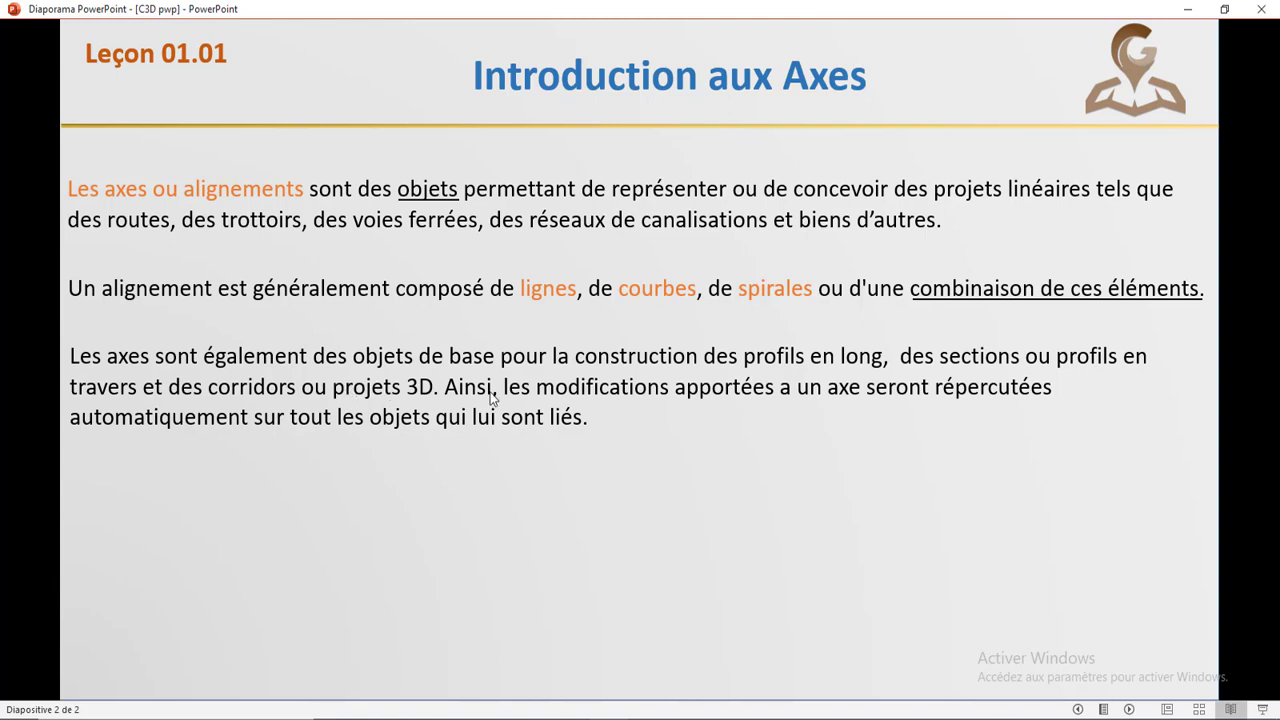
Switch from the slideshow to the Corridor-5c drawing in Civil 3D and inspect the northeast end of the corridor.
click(1179, 13)
click(248, 132)
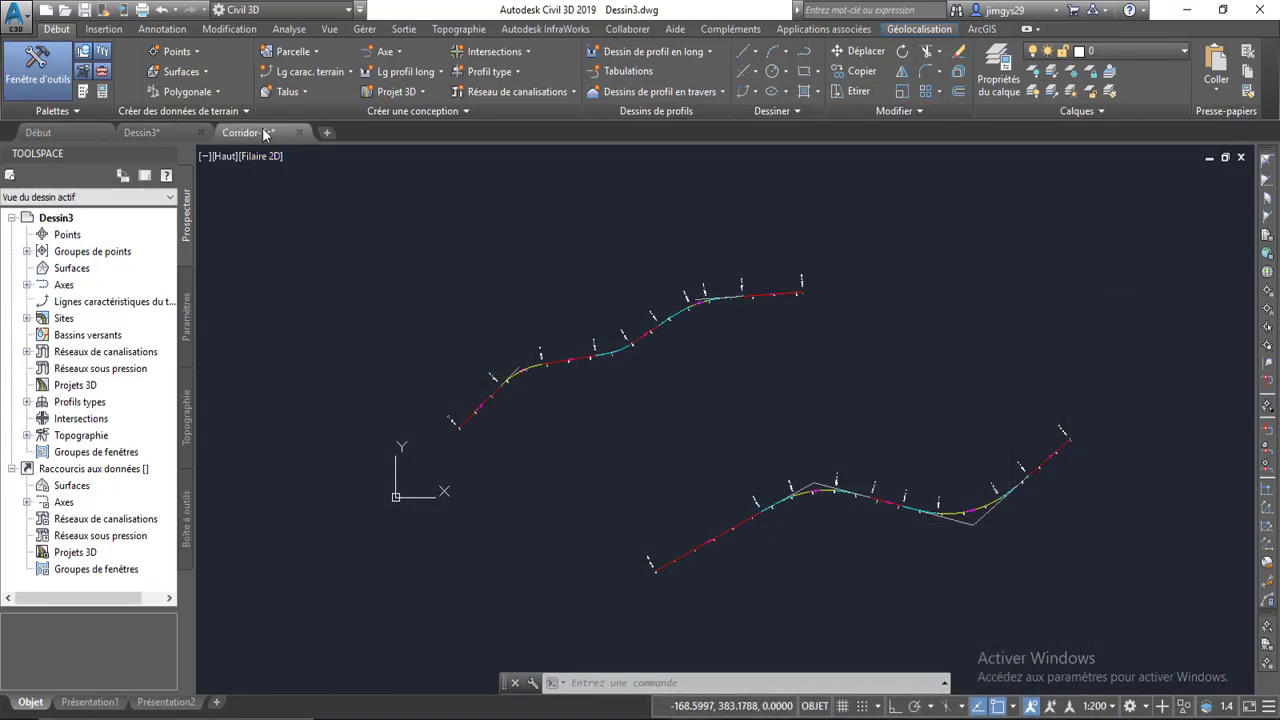
scroll(577, 283, down, 6)
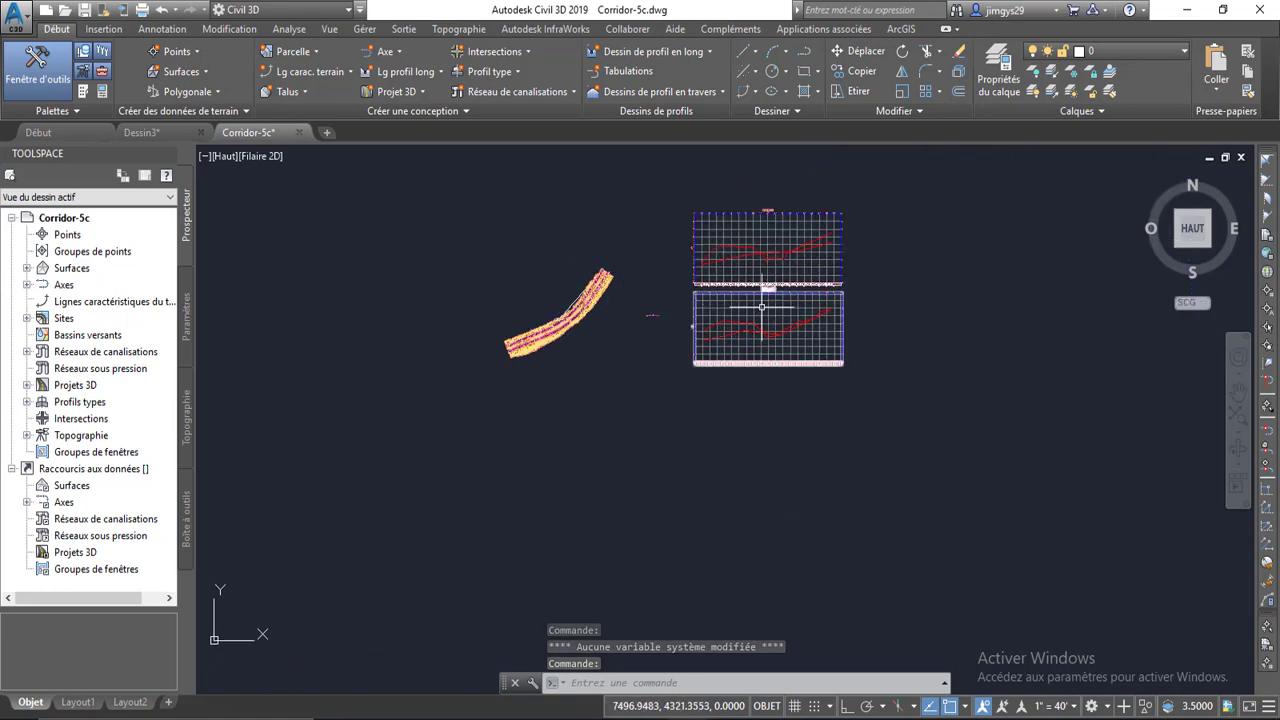
scroll(597, 280, up, 4)
scroll(597, 280, up, 3)
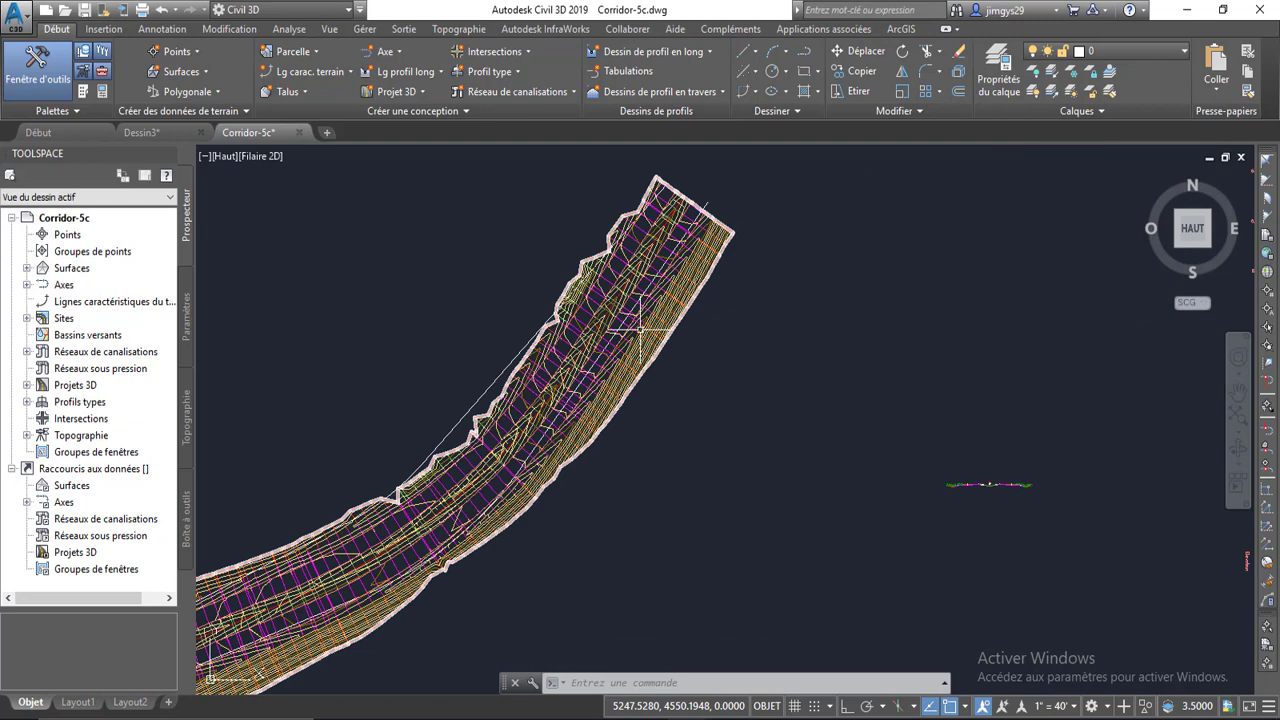
scroll(665, 210, up, 3)
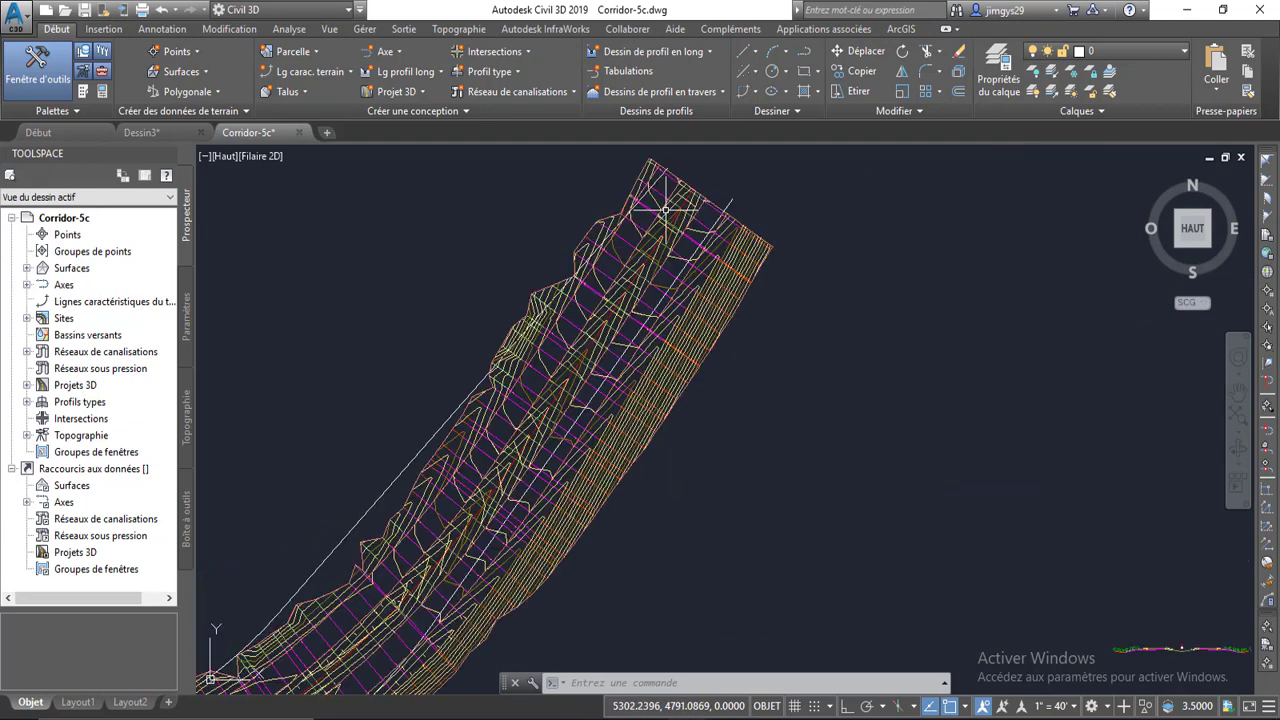
scroll(670, 214, up, 2)
click(679, 216)
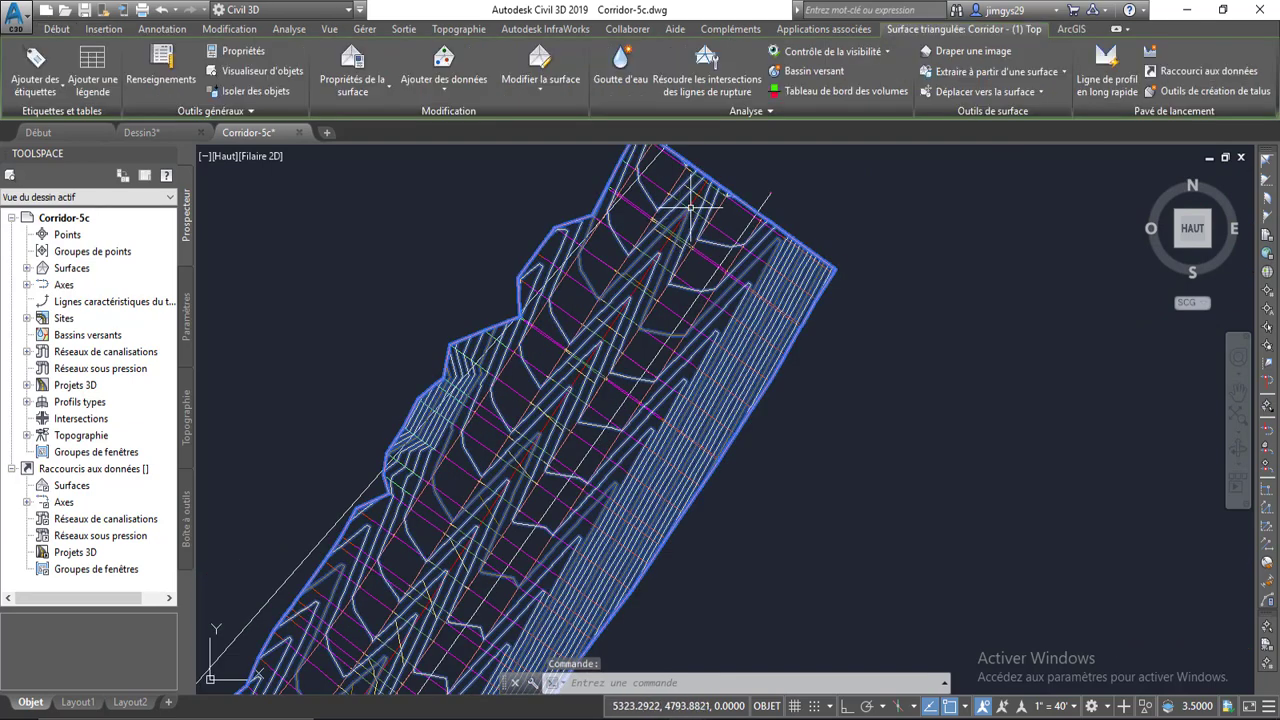
key(Escape)
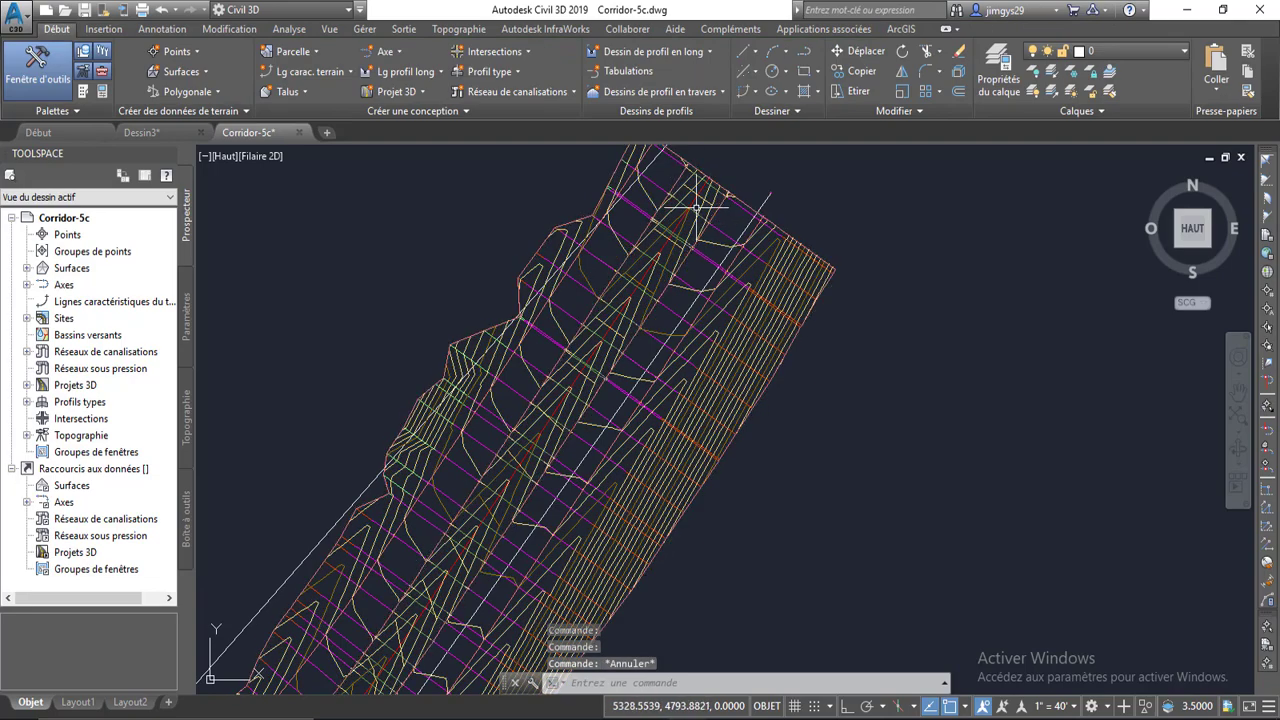
Move the northeast end of the corridor's centerline alignment about 27 units west and 187 units south.
click(708, 180)
click(708, 180)
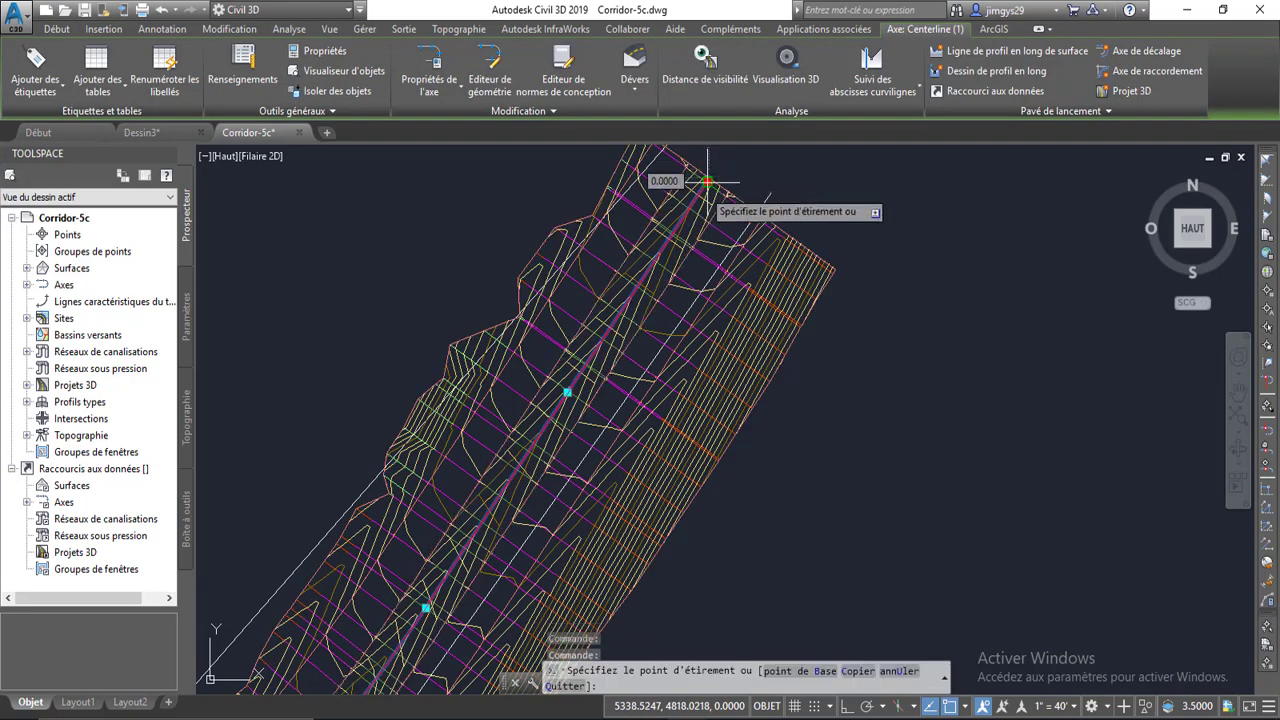
scroll(700, 185, down, 5)
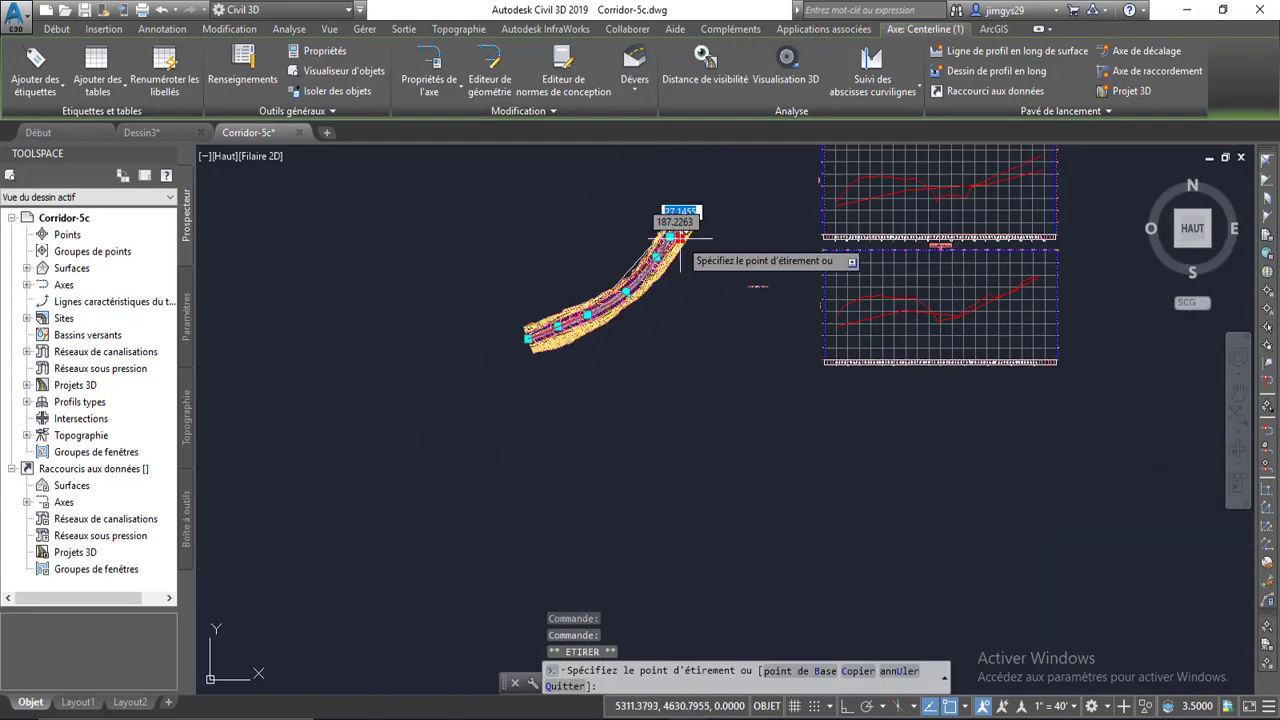
click(681, 237)
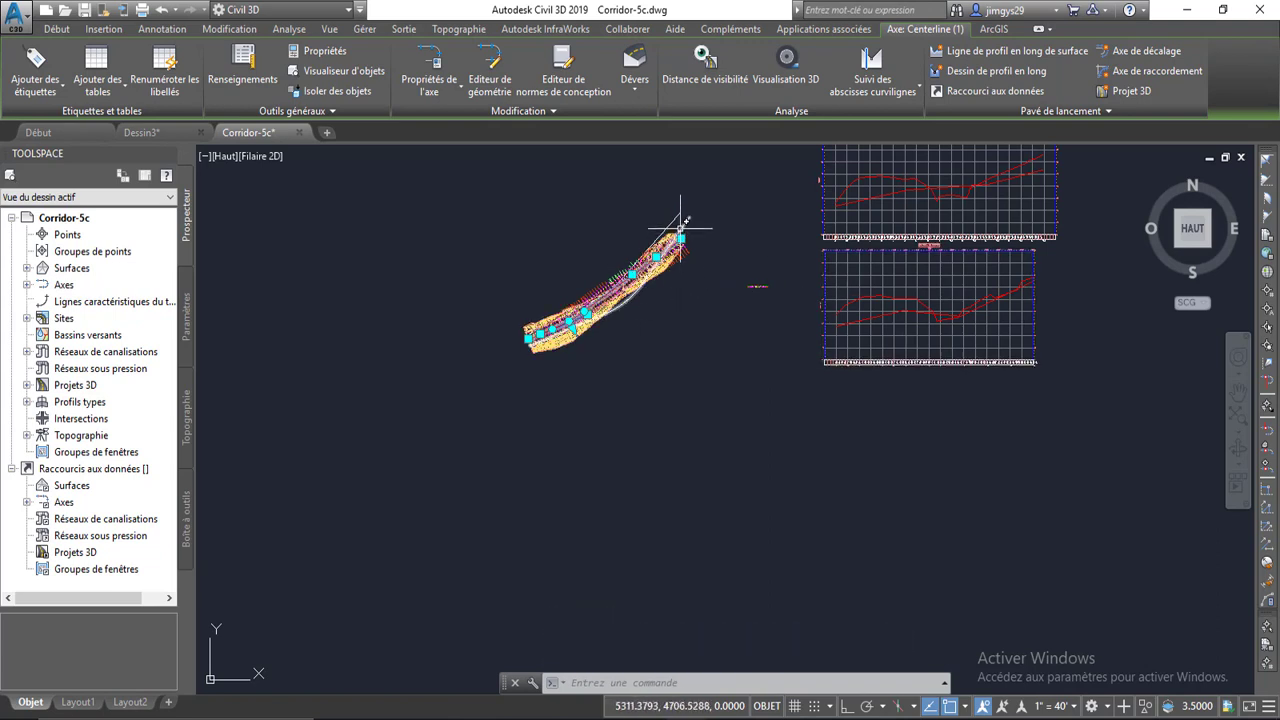
Start another stretch of the centerline alignment from its relocated end point.
scroll(680, 228, up, 2)
click(680, 245)
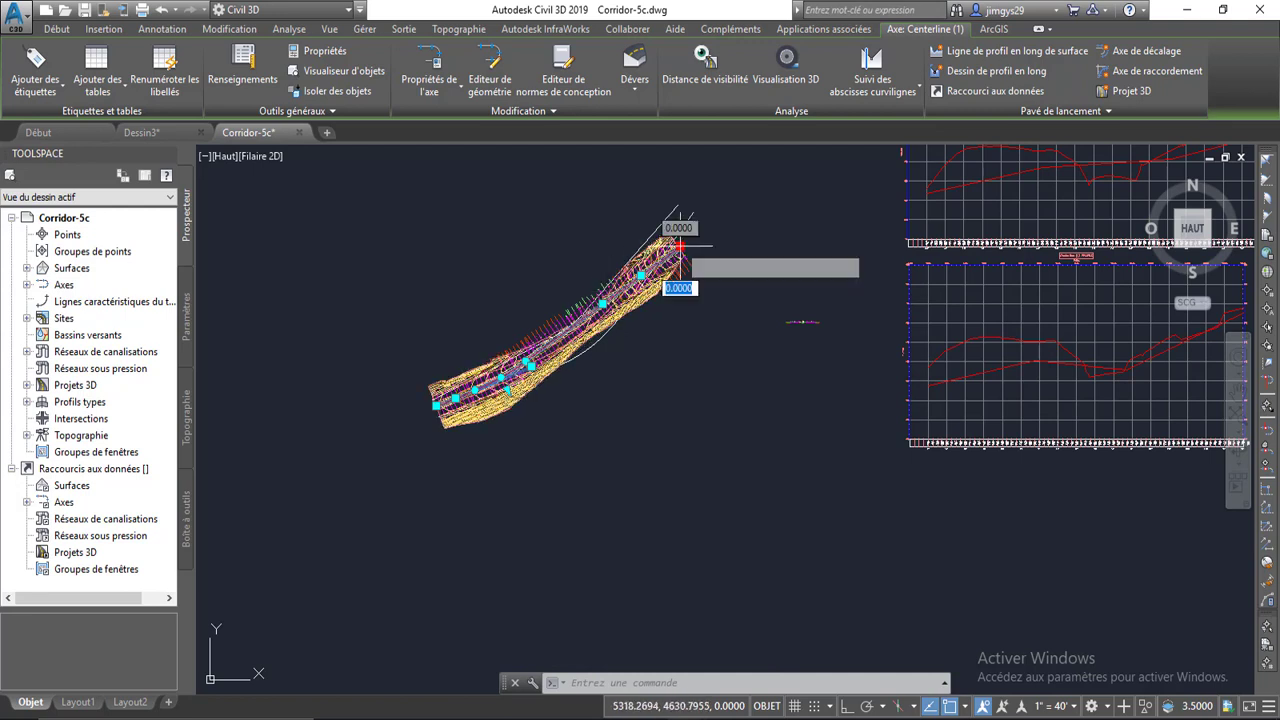
scroll(665, 243, down, 2)
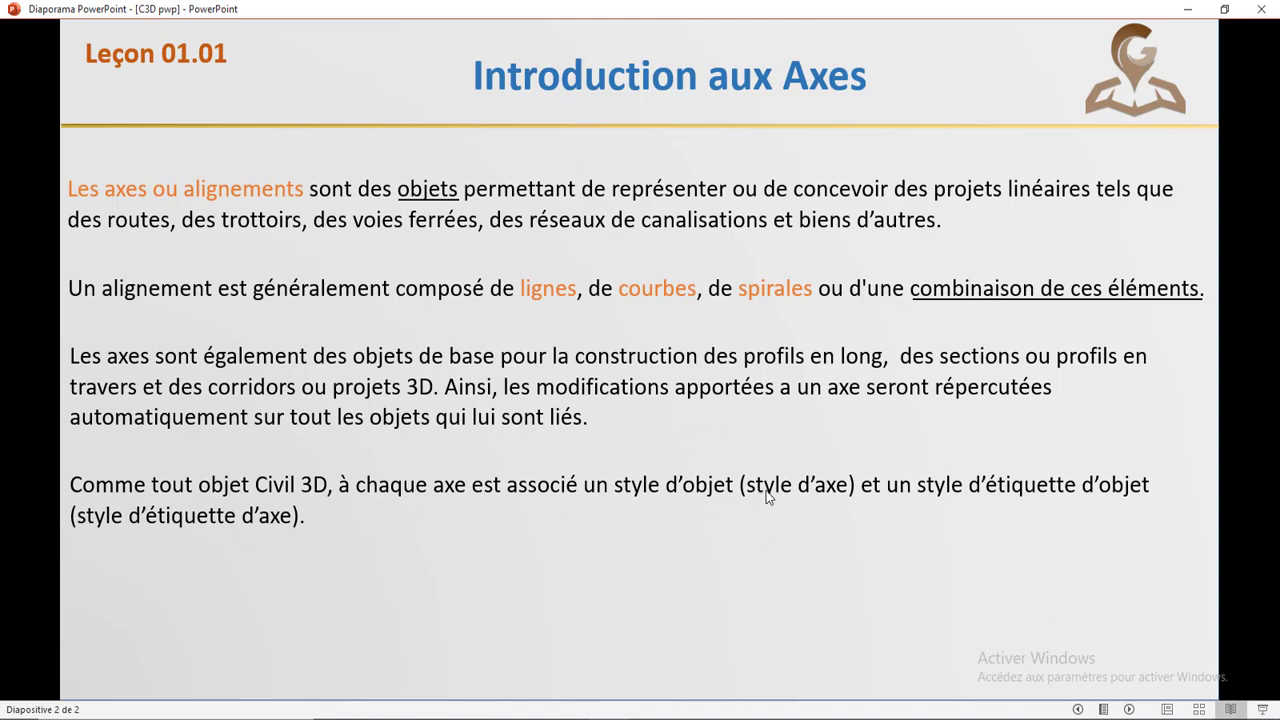
Leave the slideshow for the Dessin3 drawing in Civil 3D and examine the object style of the upper alignment's lines, curves and spirals.
click(1187, 9)
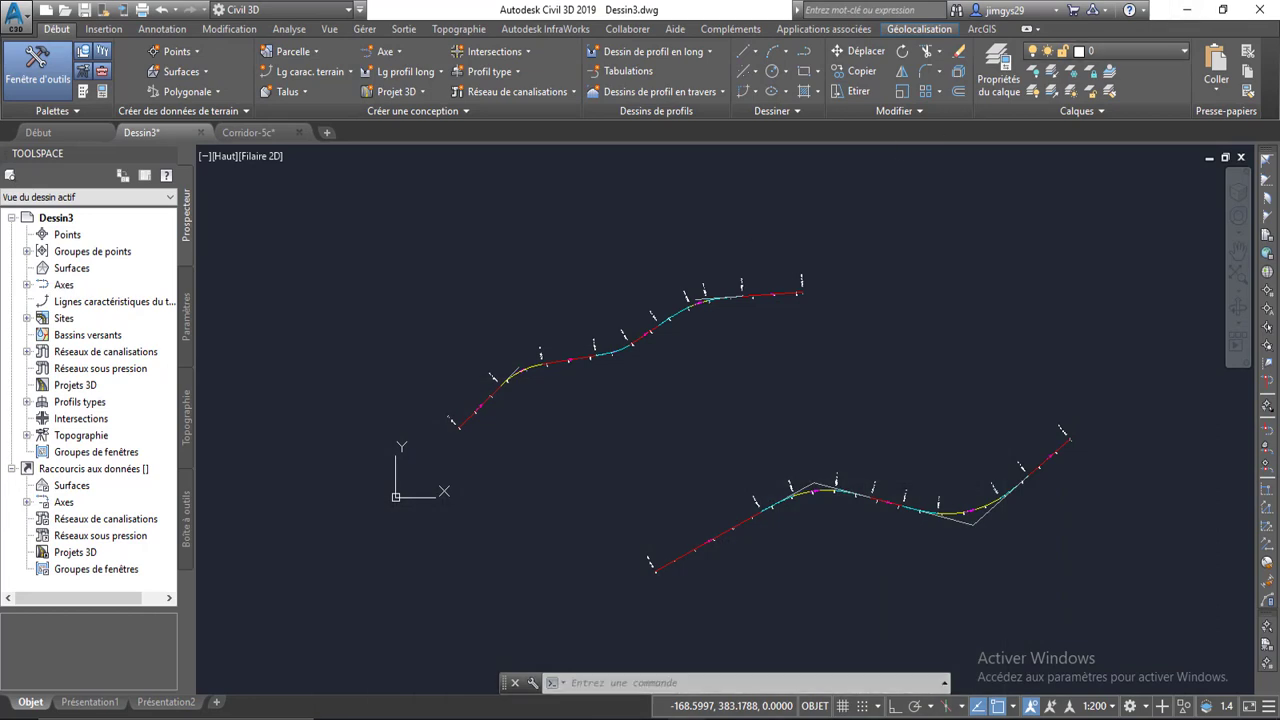
scroll(580, 337, up, 2)
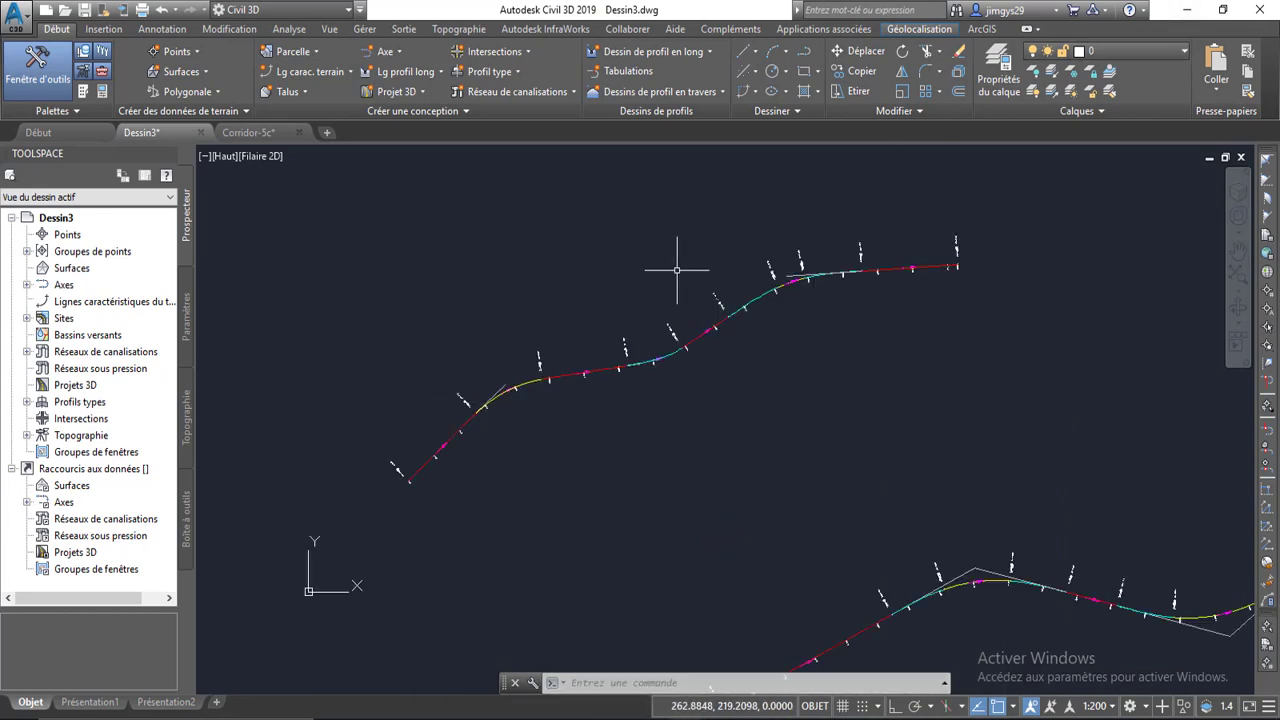
middle_drag(677, 266, 648, 307)
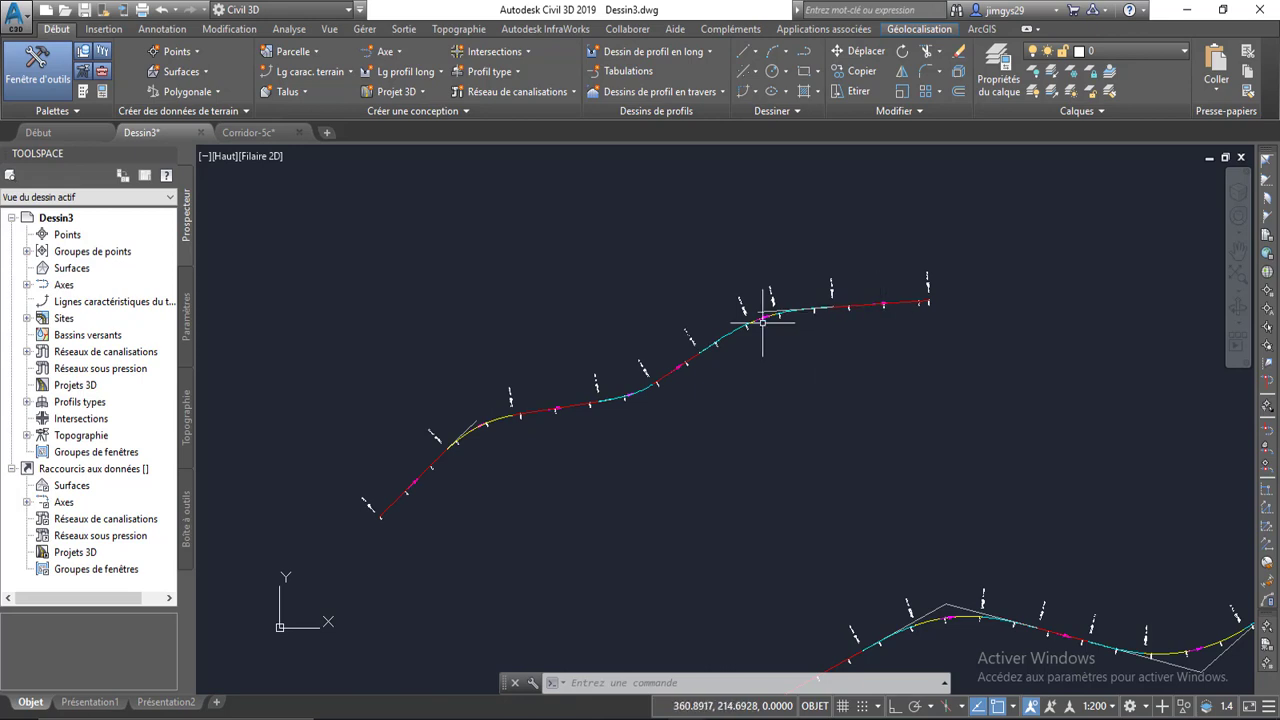
scroll(447, 451, up, 2)
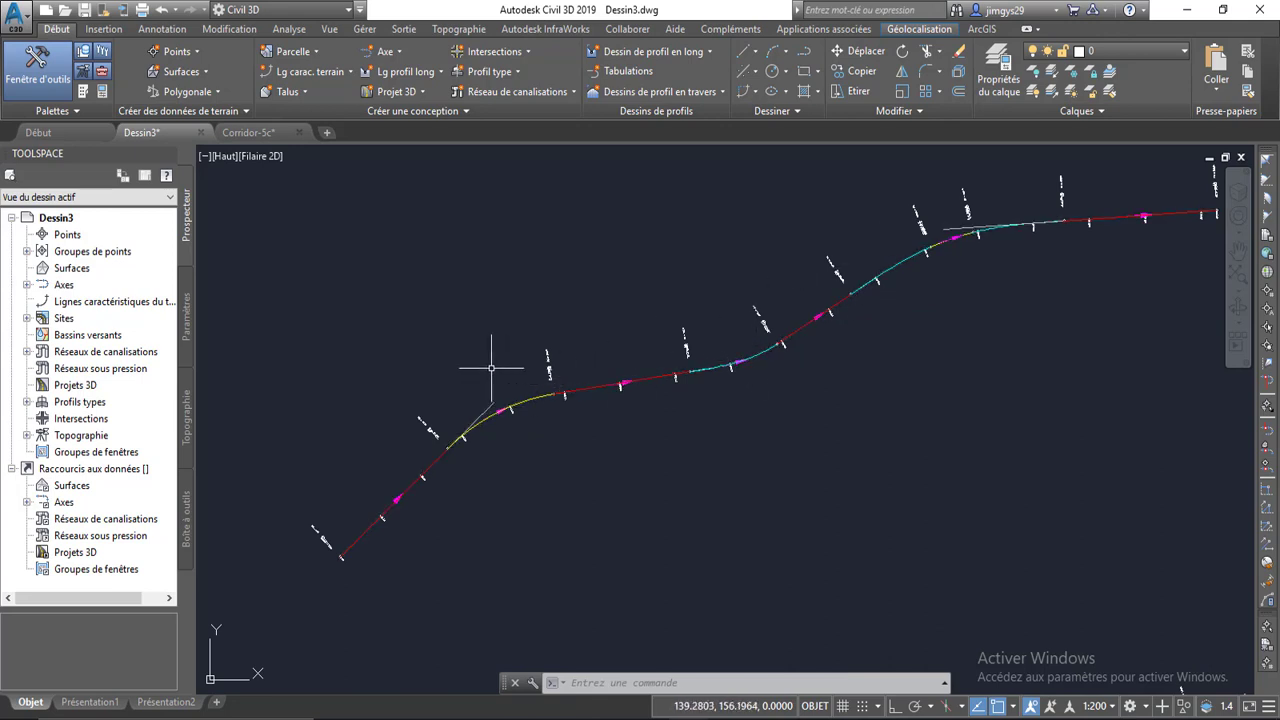
scroll(495, 366, down, 2)
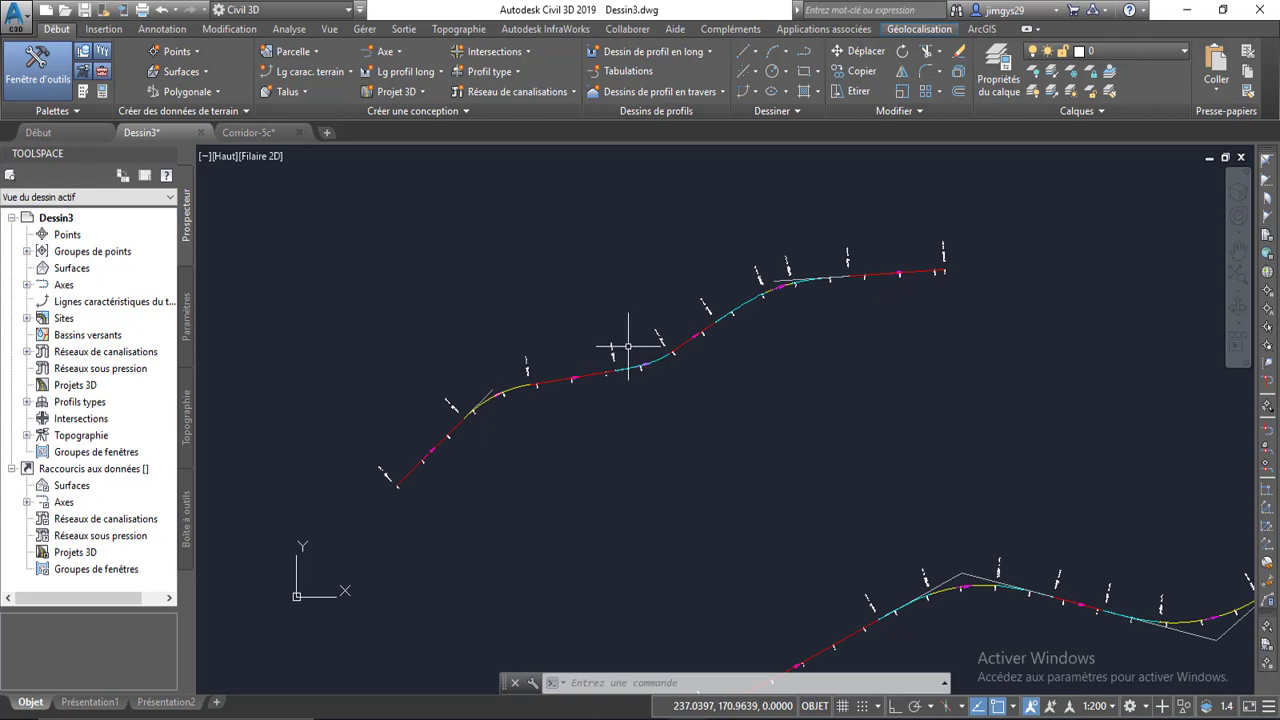
scroll(630, 344, up, 2)
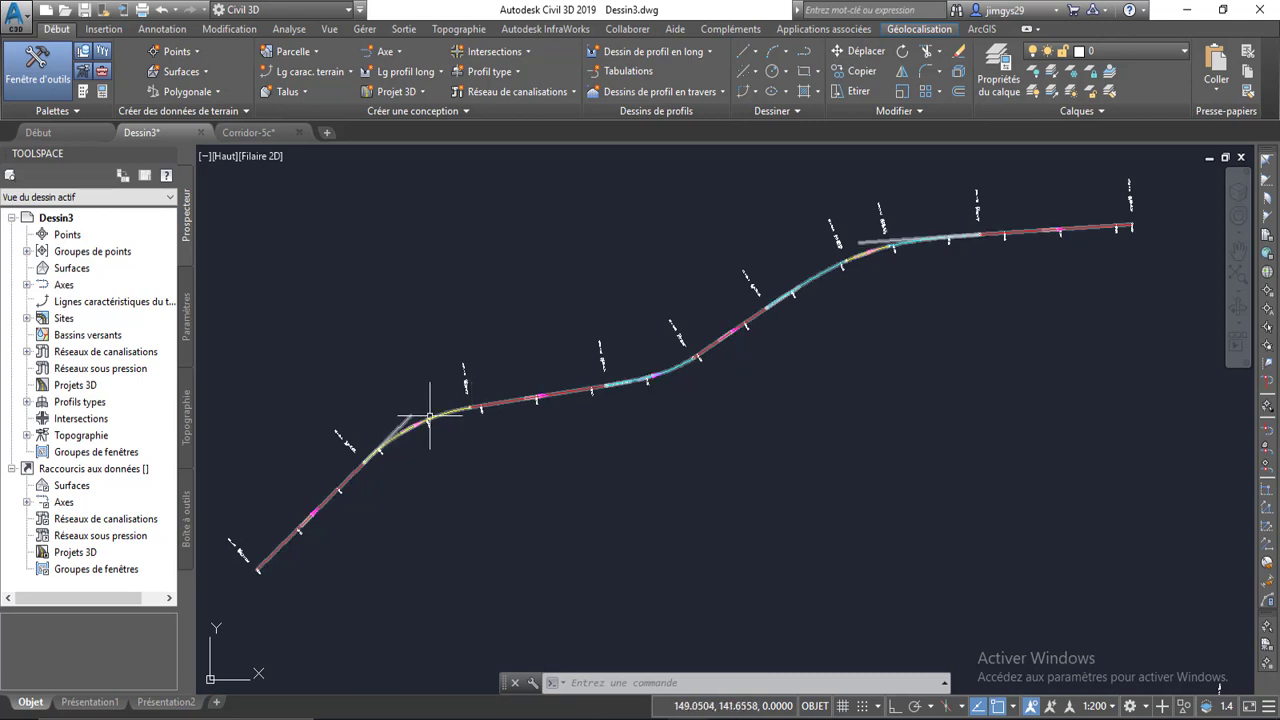
middle_drag(342, 472, 366, 434)
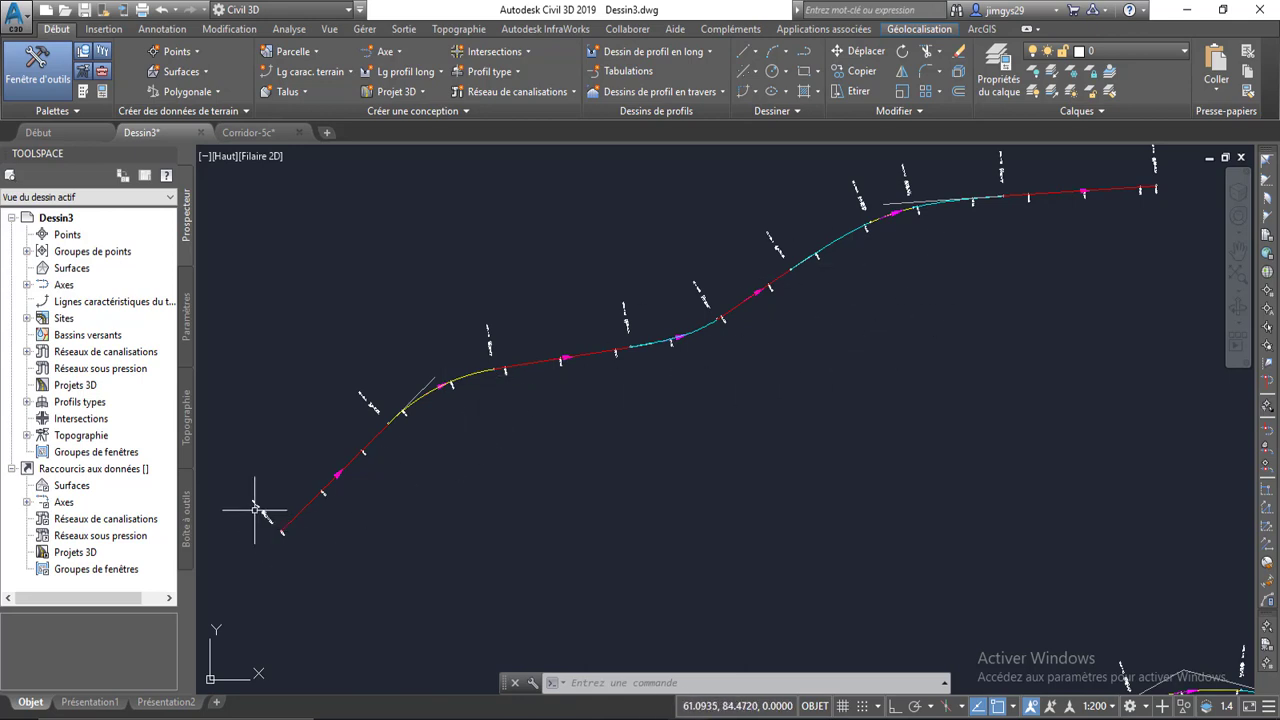
Examine the origin label, station labels and direction arrows along the first straight section and curve of the upper alignment.
scroll(258, 512, up, 4)
scroll(271, 514, up, 1)
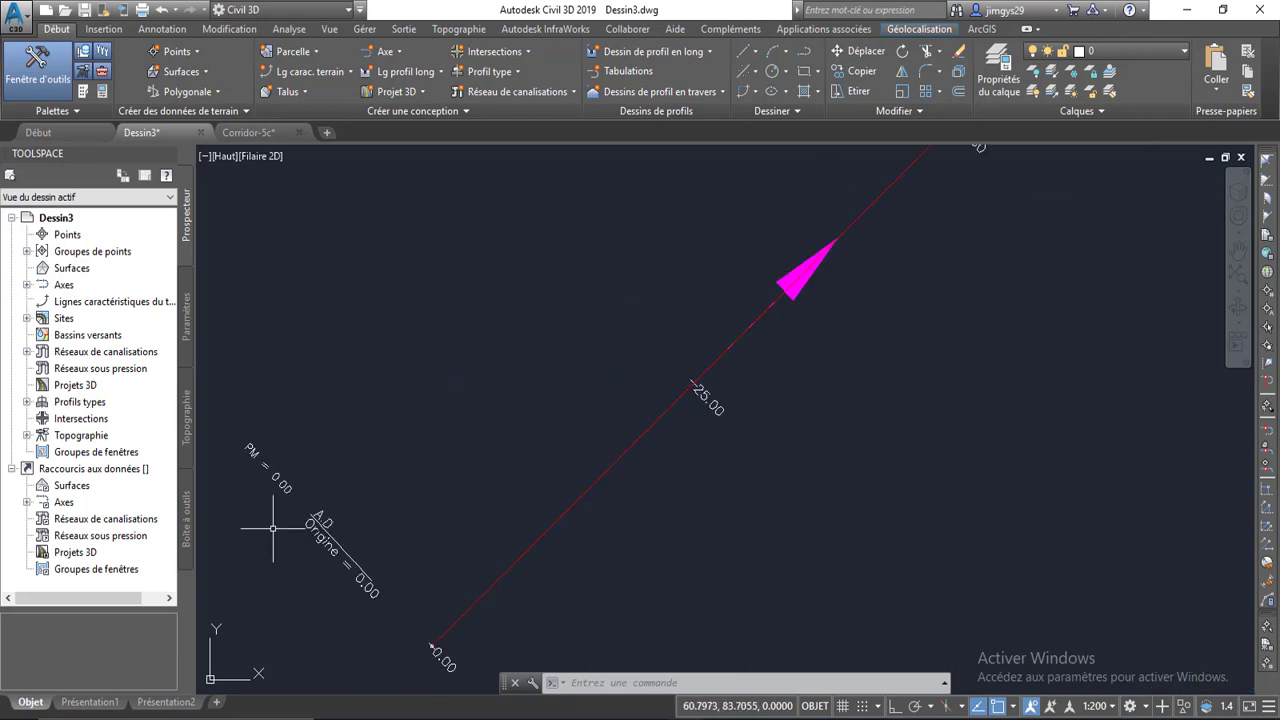
scroll(310, 590, down, 5)
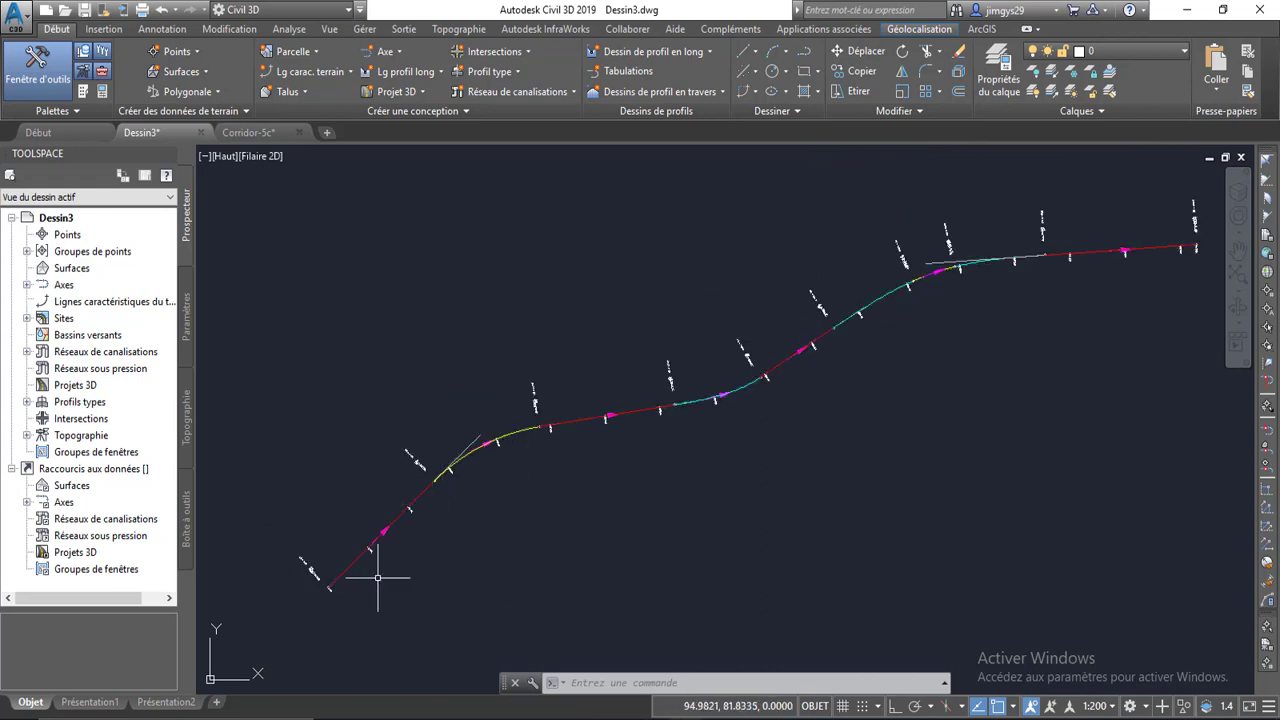
scroll(337, 600, up, 4)
scroll(318, 559, up, 1)
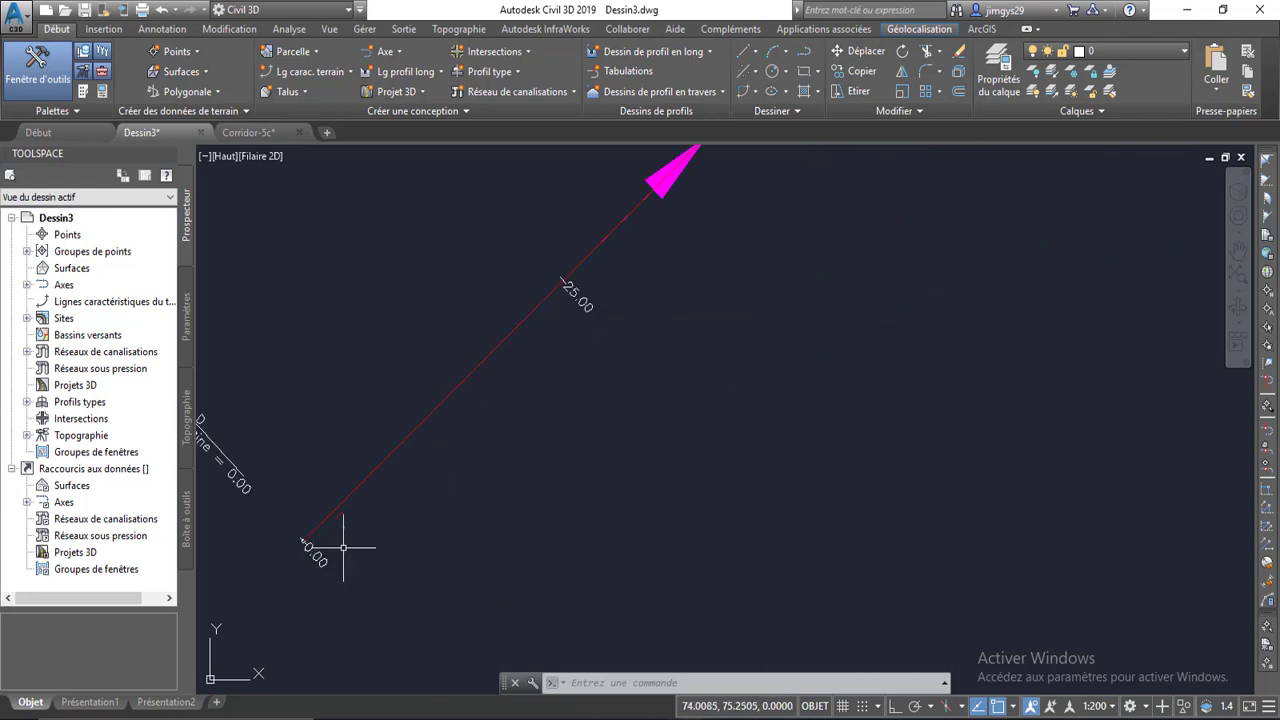
scroll(524, 352, down, 1)
scroll(525, 352, down, 1)
middle_drag(673, 209, 454, 523)
scroll(580, 393, up, 2)
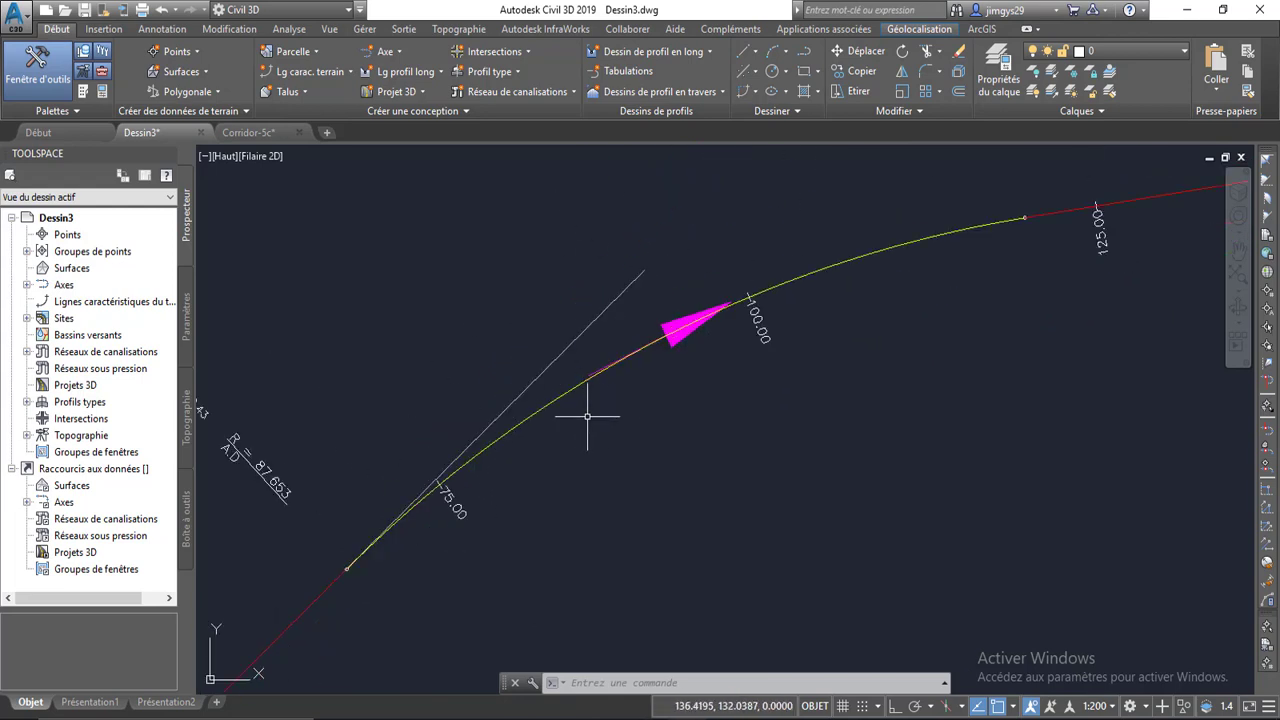
scroll(587, 416, down, 2)
scroll(366, 609, up, 3)
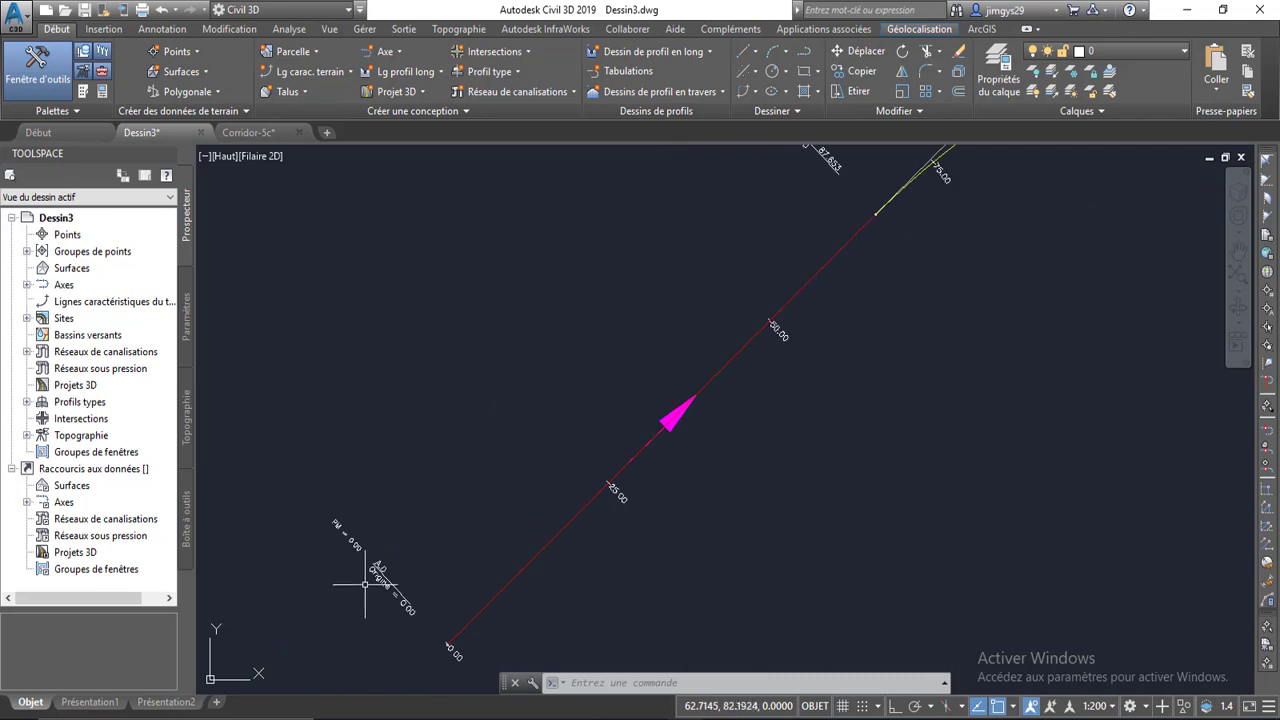
scroll(367, 590, up, 1)
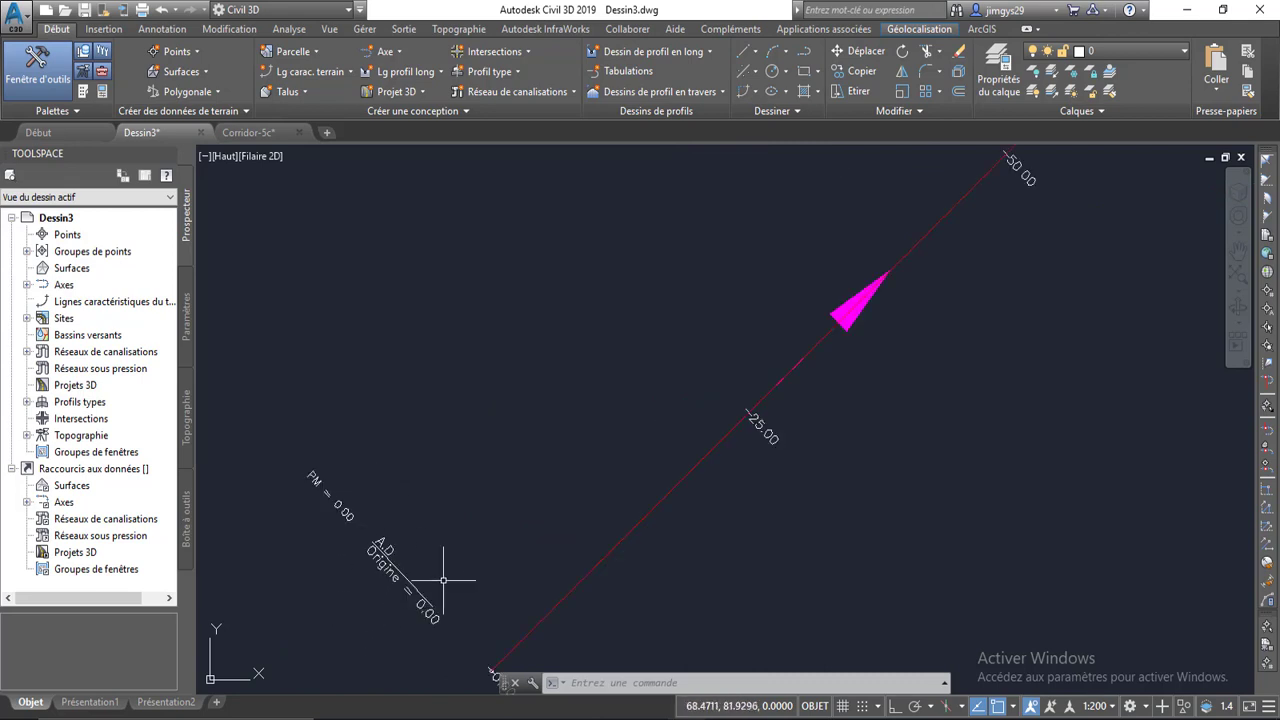
scroll(443, 579, down, 2)
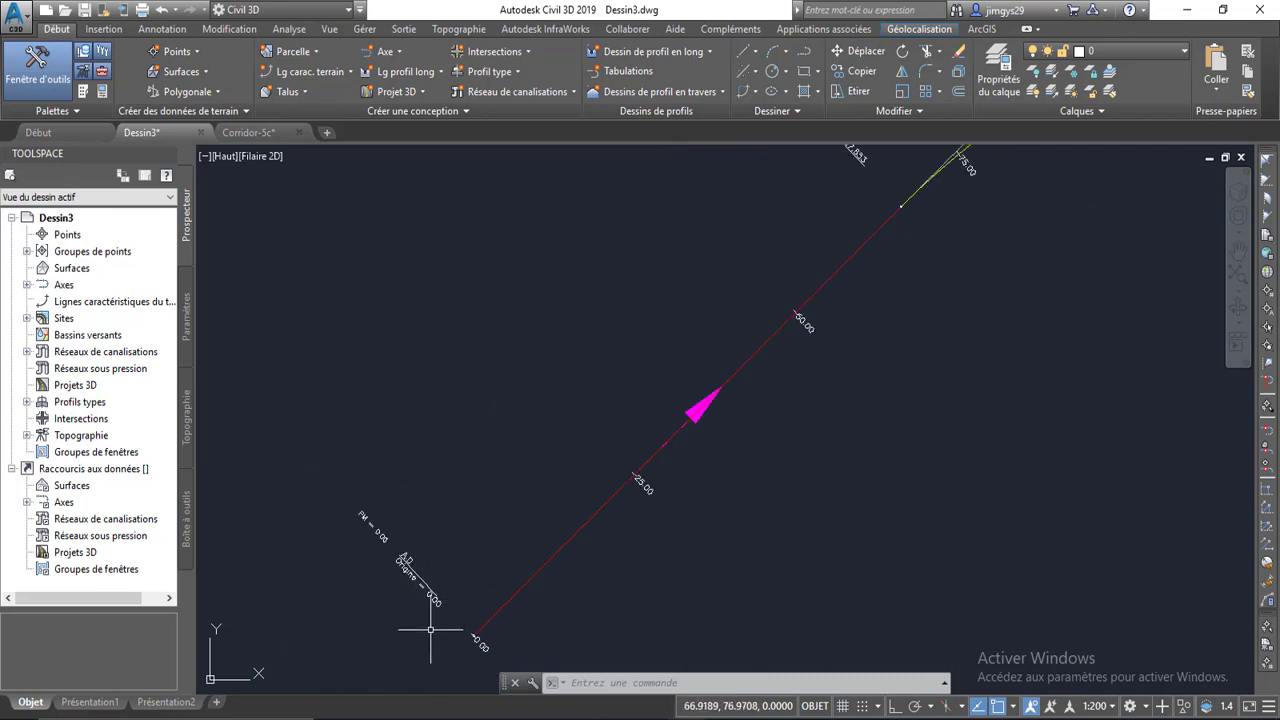
scroll(430, 630, up, 1)
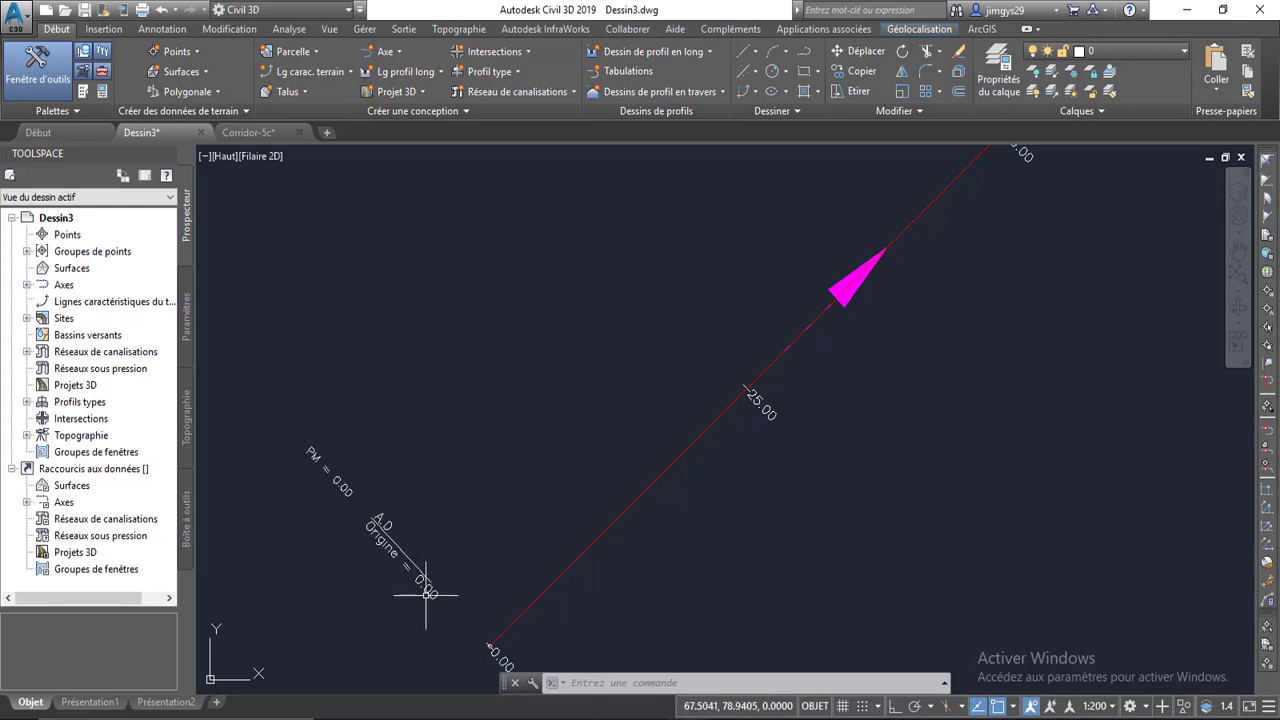
scroll(426, 617, down, 2)
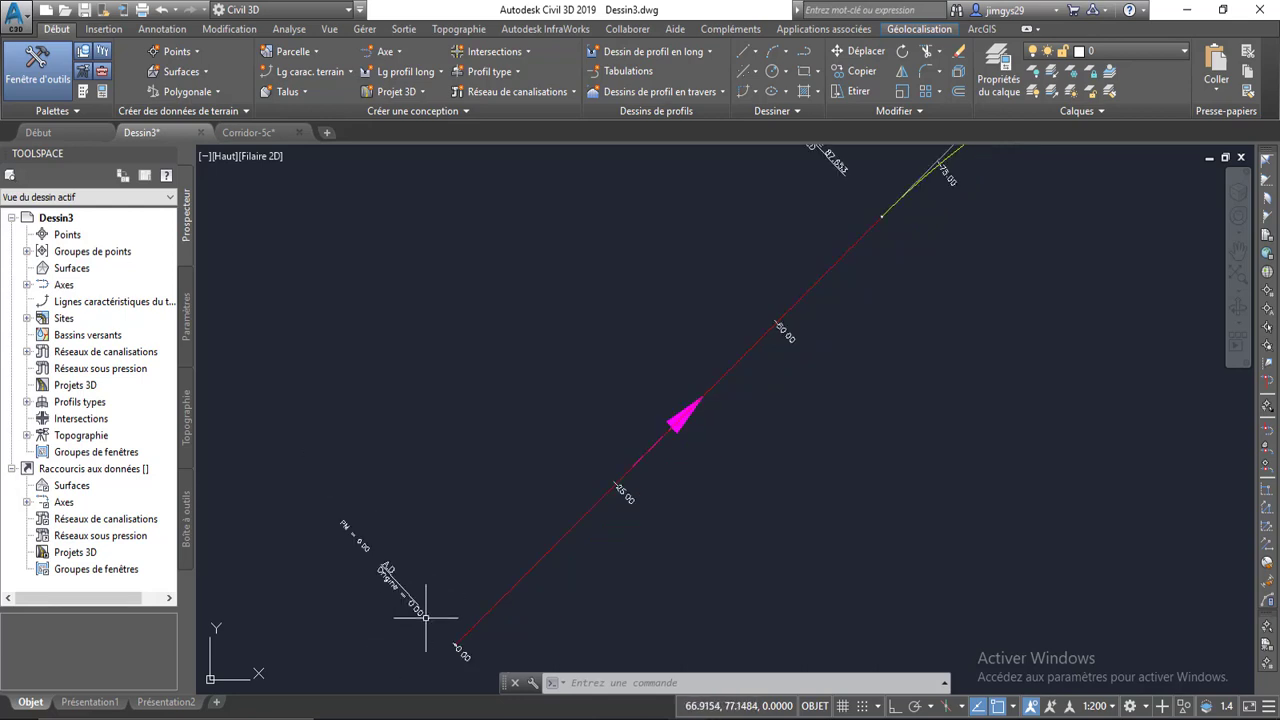
Examine the geometry point labels with station and radius at both ends of the upper alignment's first curve, and review the whole alignment.
middle_drag(612, 392, 422, 688)
scroll(602, 457, up, 2)
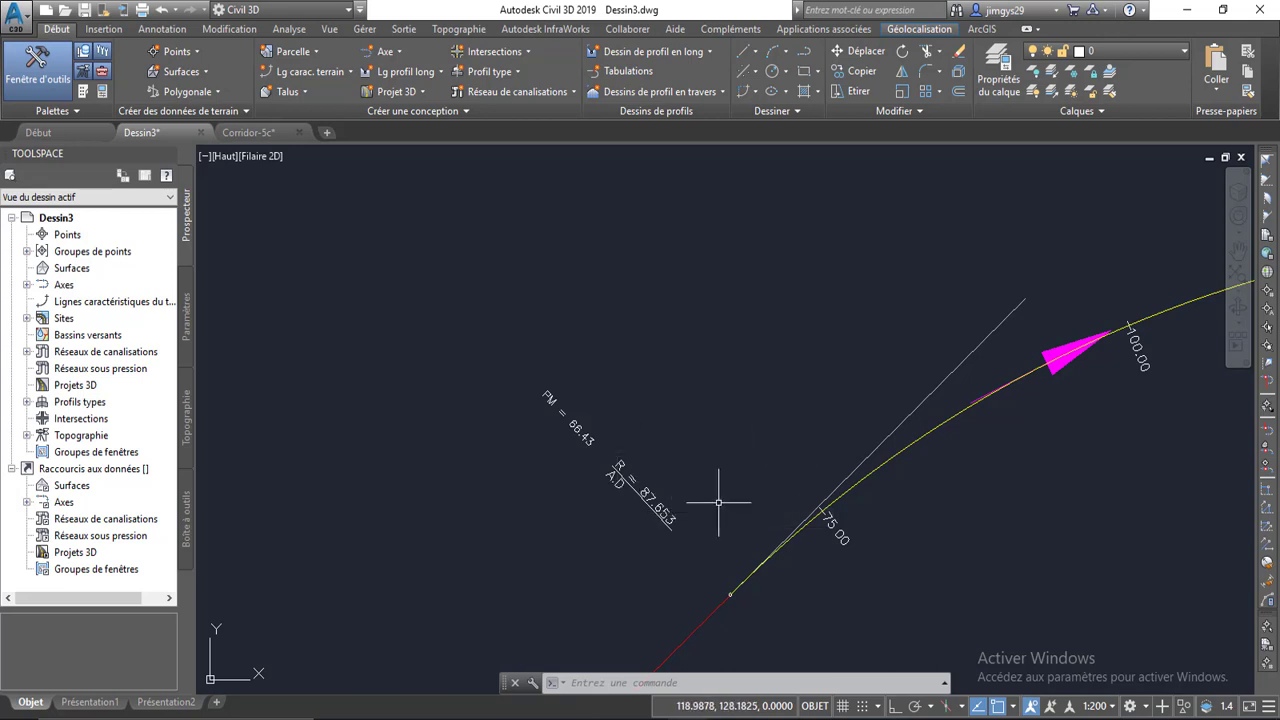
scroll(600, 555, down, 4)
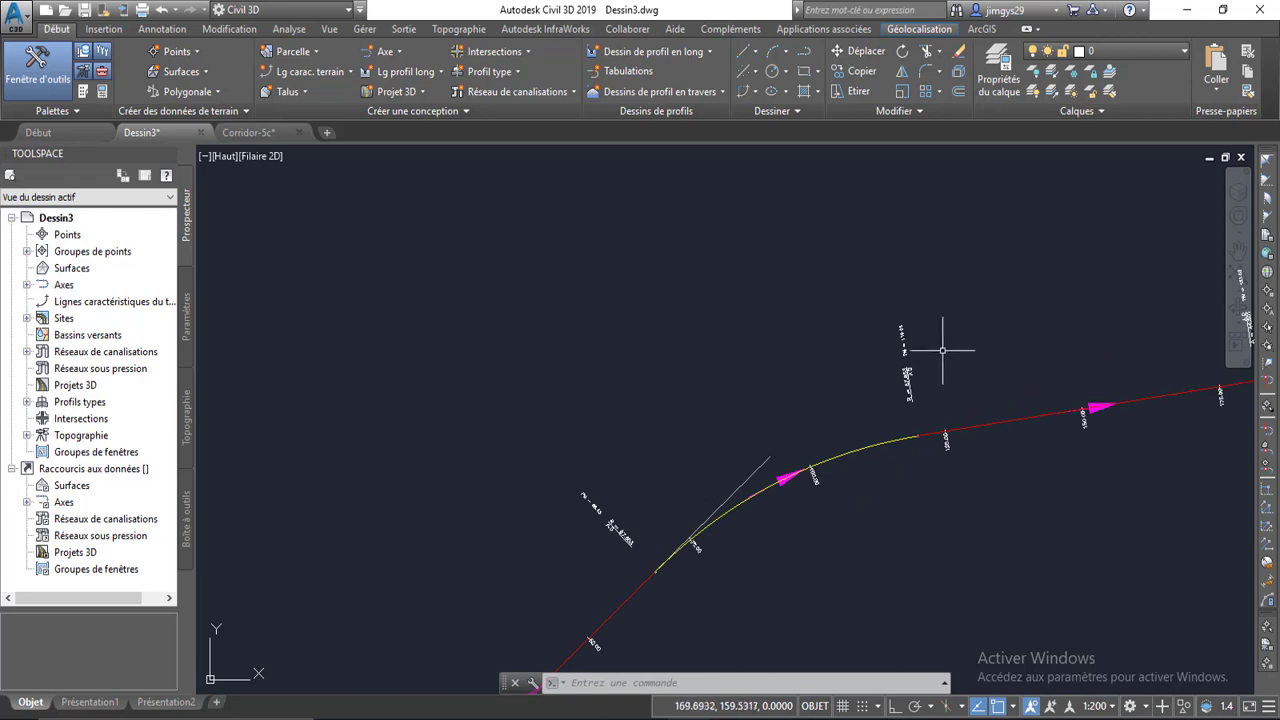
scroll(945, 349, up, 3)
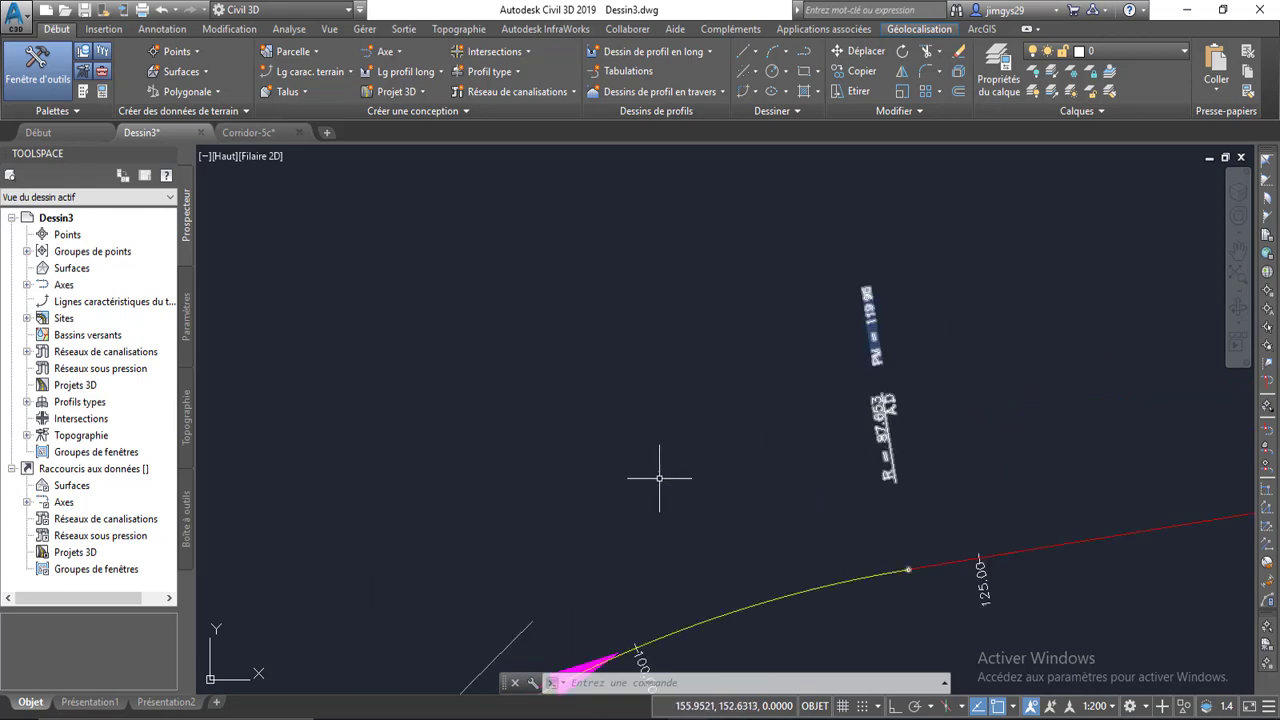
scroll(657, 471, down, 5)
scroll(512, 468, down, 2)
middle_drag(756, 373, 507, 501)
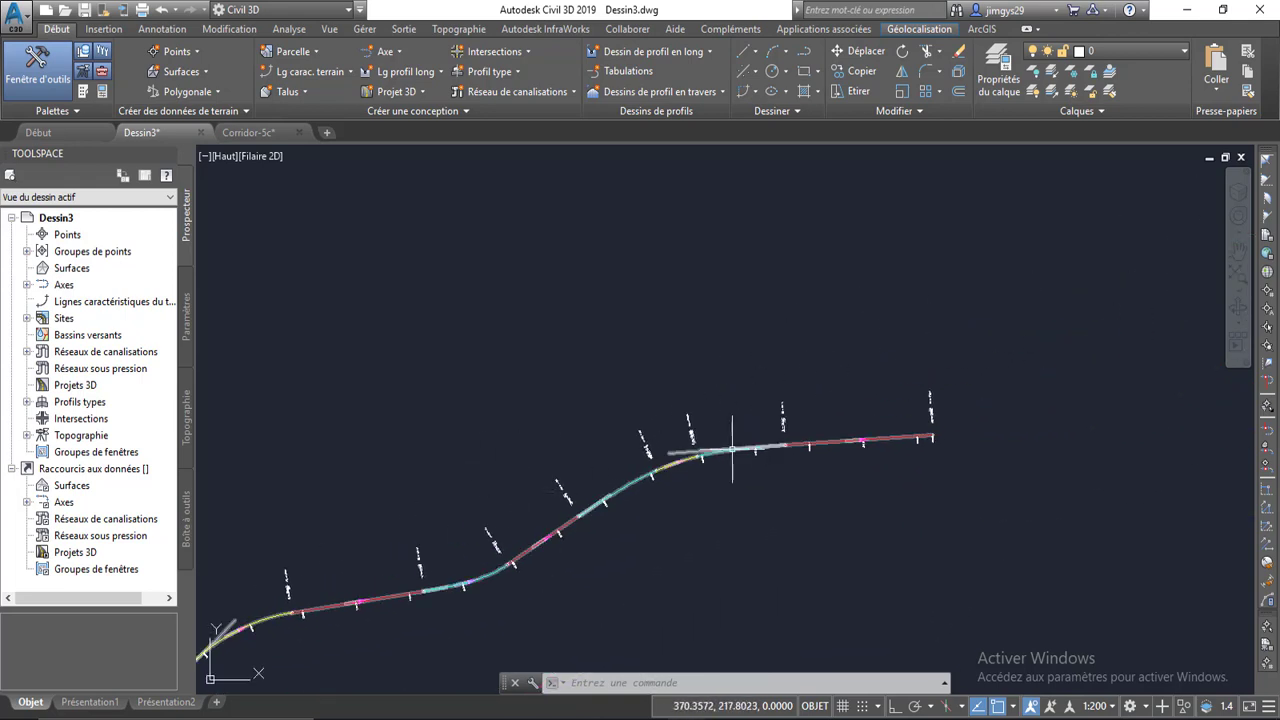
scroll(660, 440, down, 2)
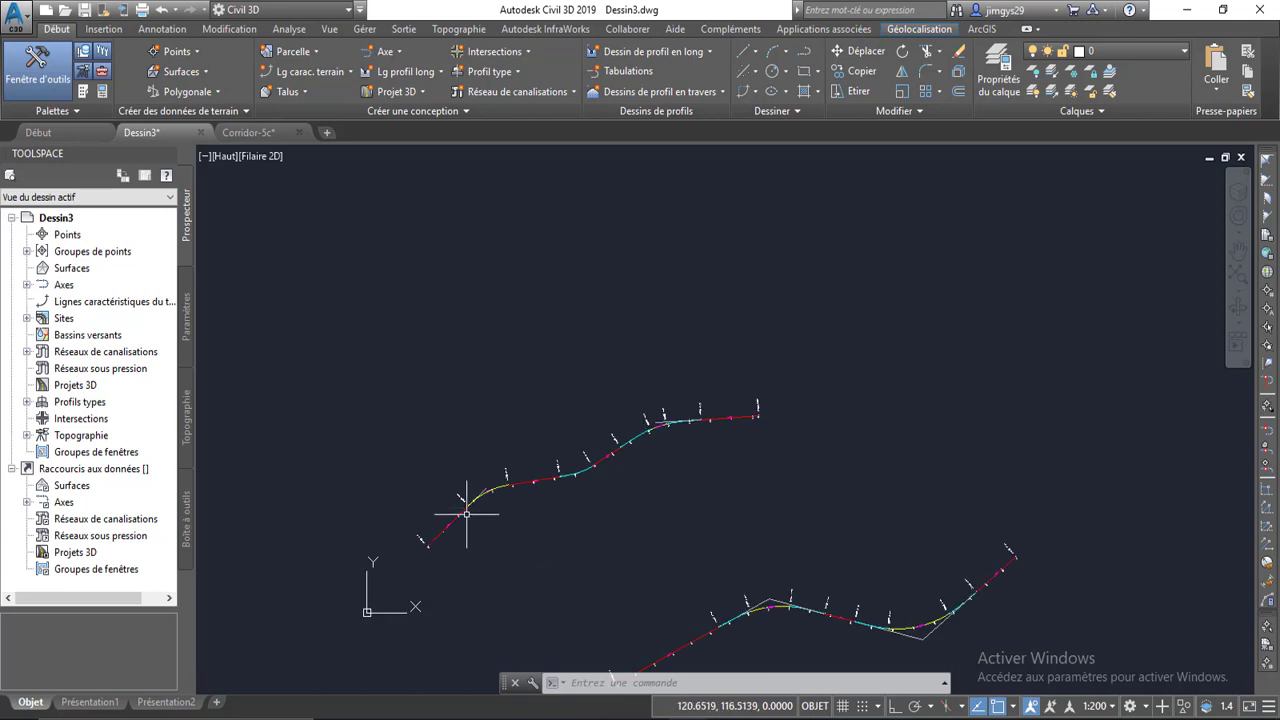
scroll(457, 507, up, 3)
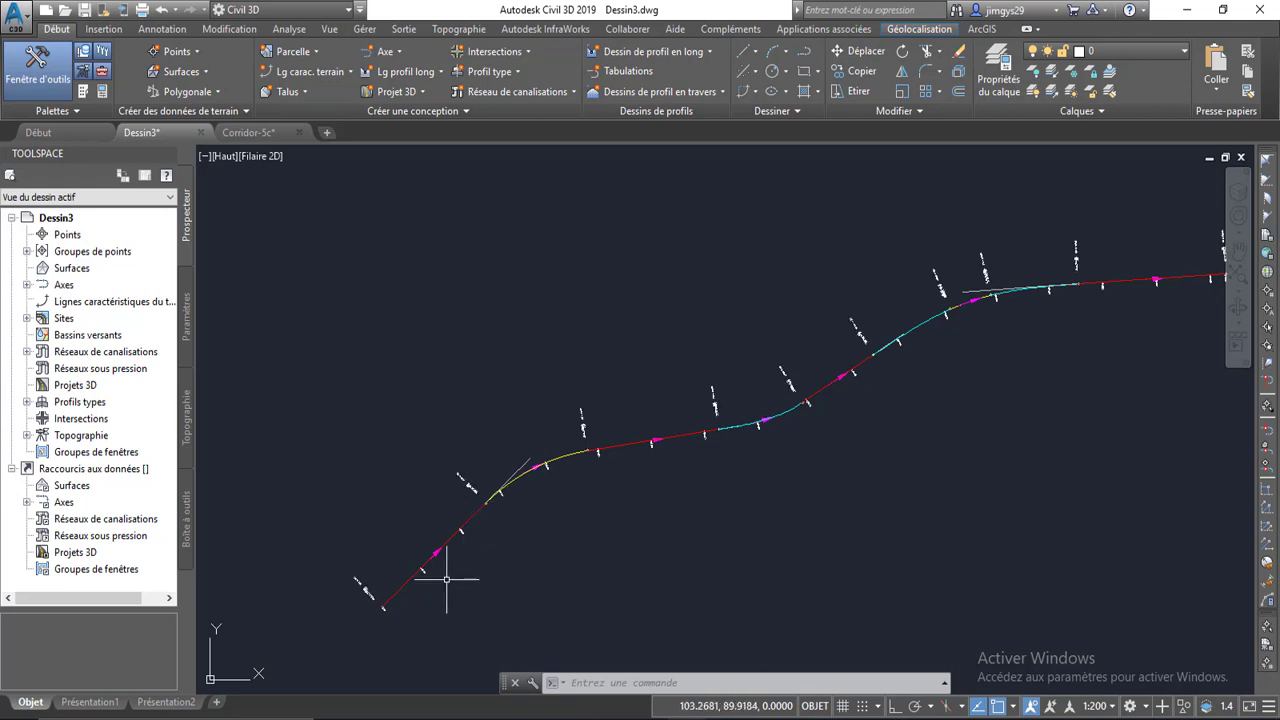
Examine the upper alignment's straight sections, first curve and labels, and view both alignments together.
middle_drag(435, 553, 429, 494)
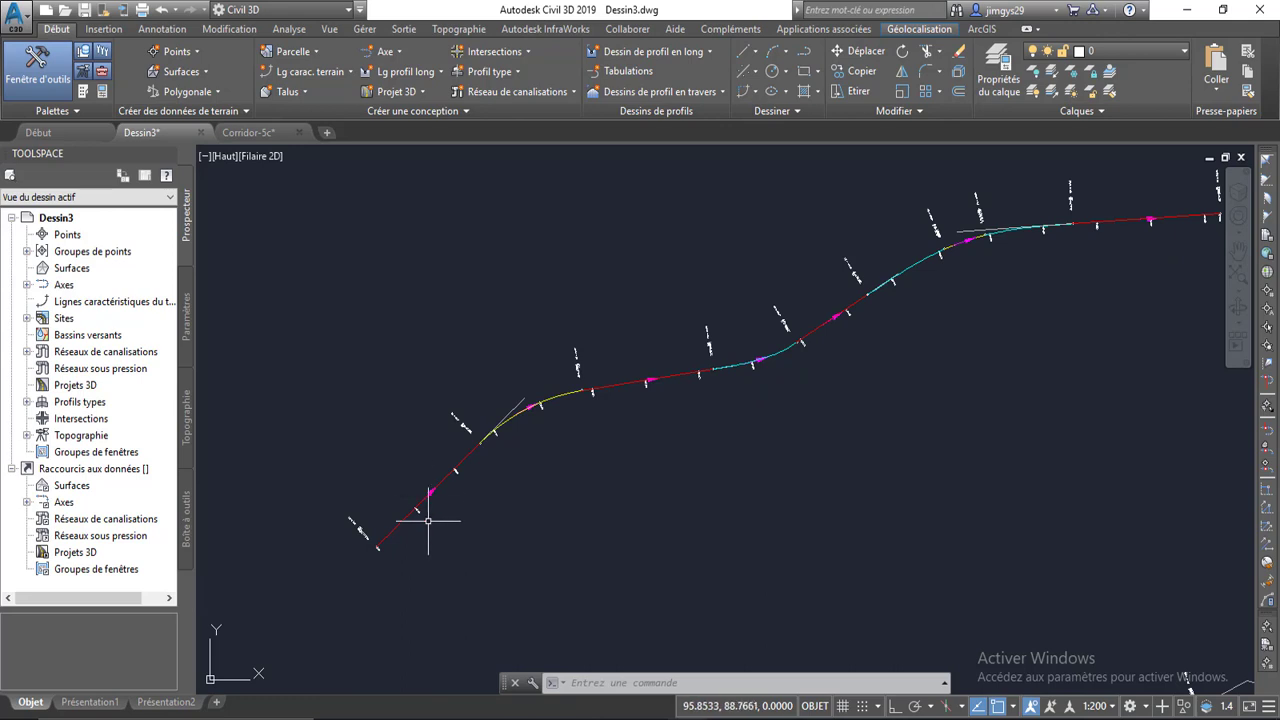
scroll(385, 521, up, 4)
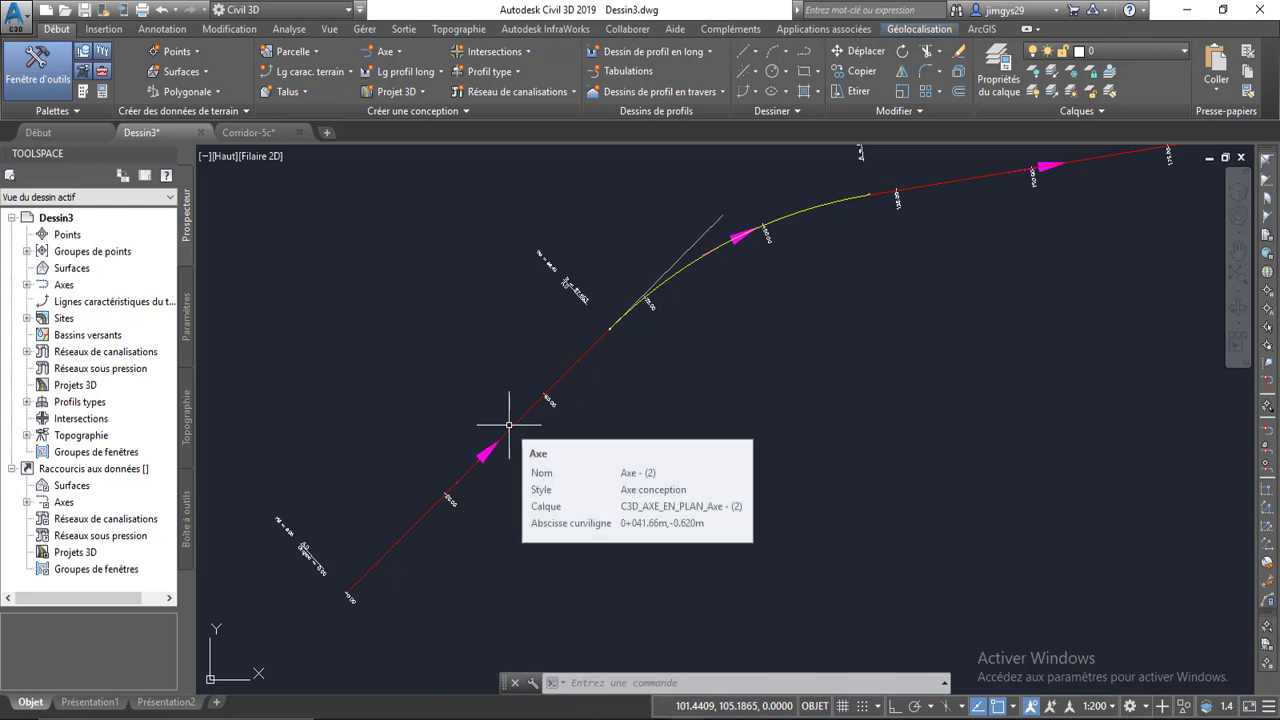
scroll(436, 449, down, 3)
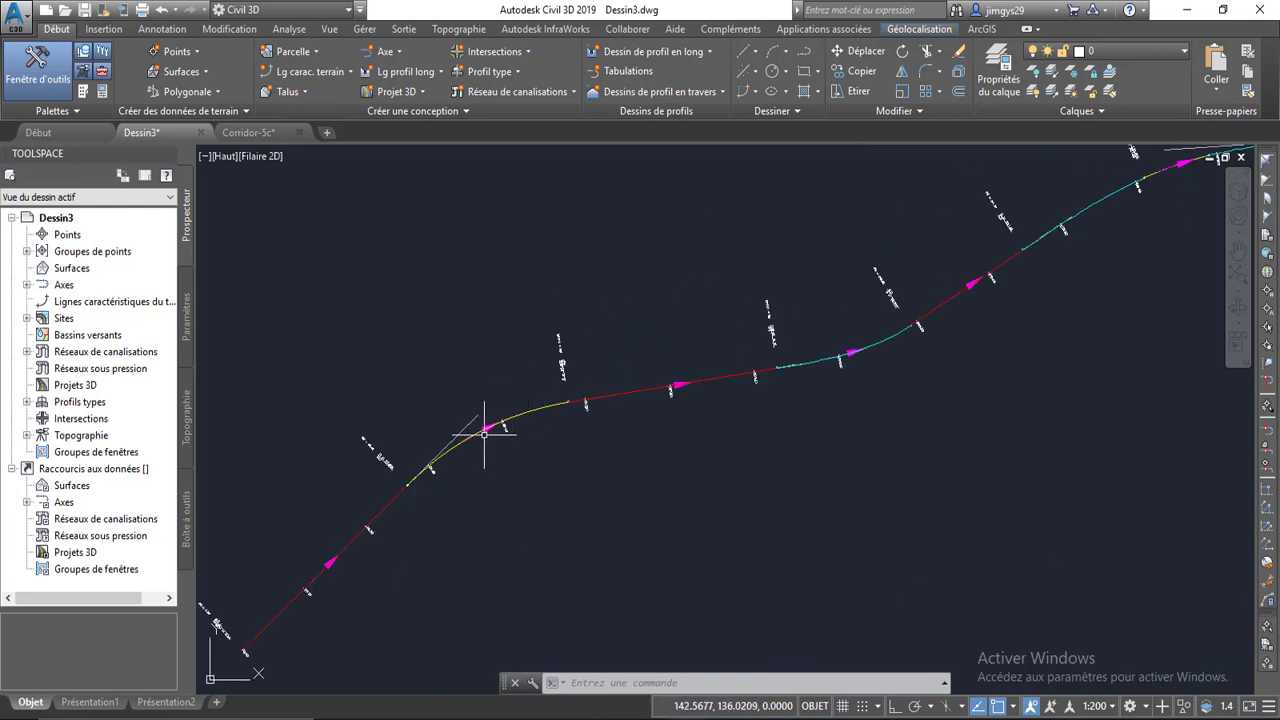
click(484, 428)
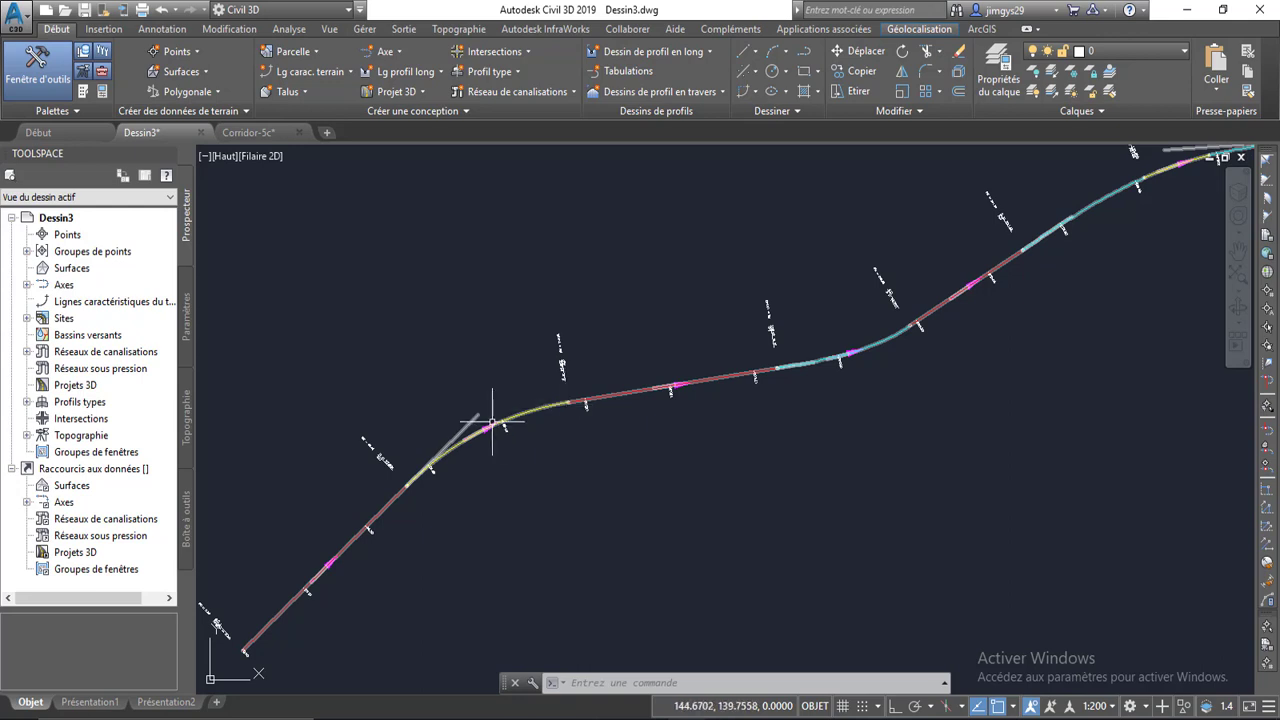
scroll(510, 366, down, 2)
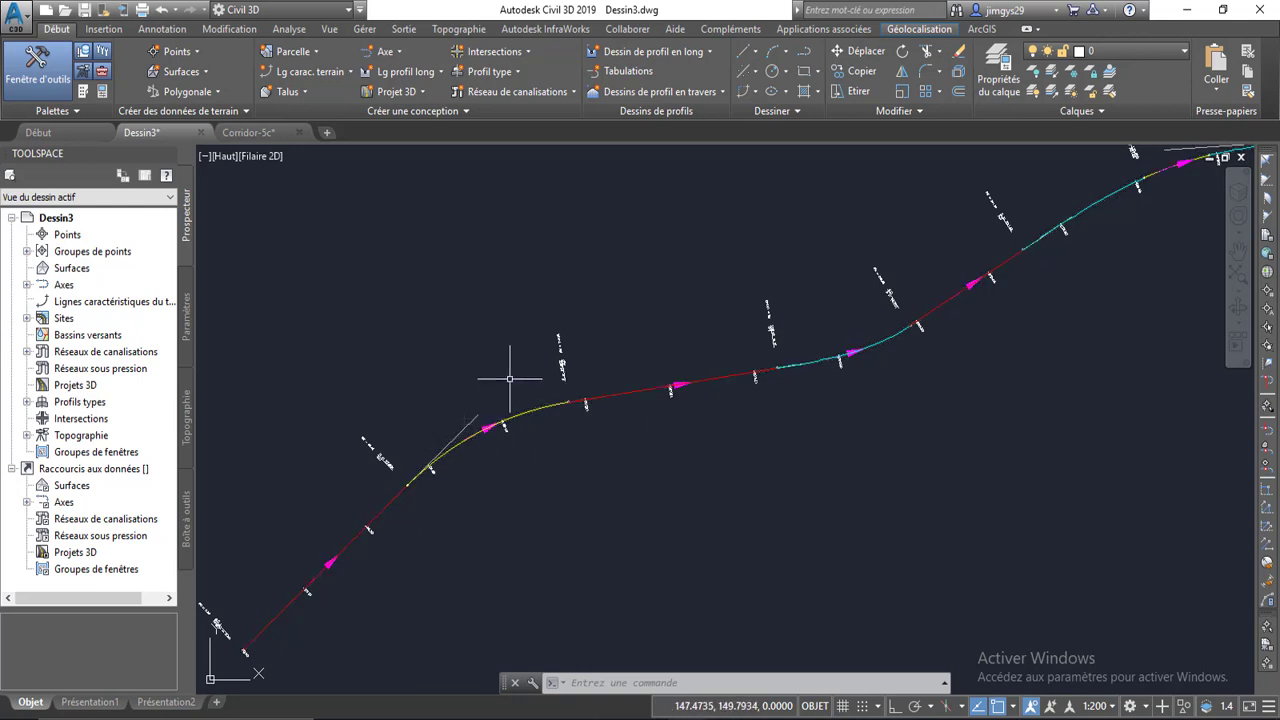
scroll(526, 363, down, 2)
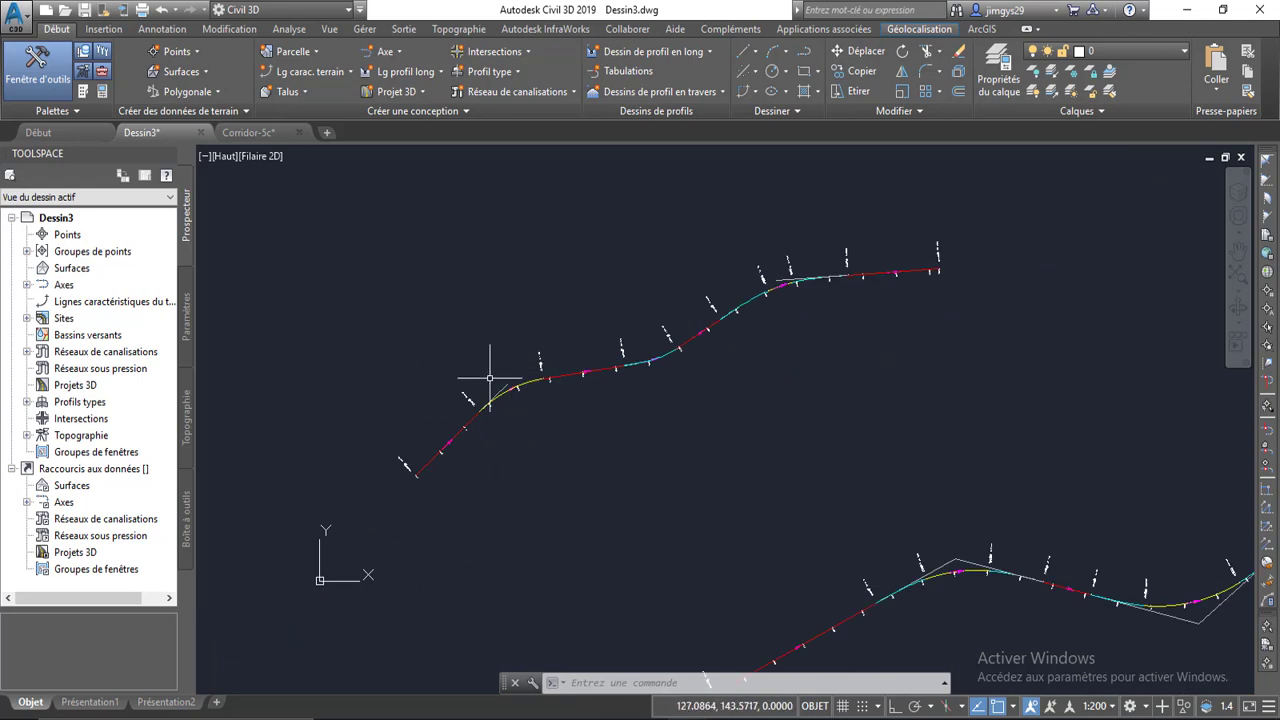
scroll(486, 352, down, 2)
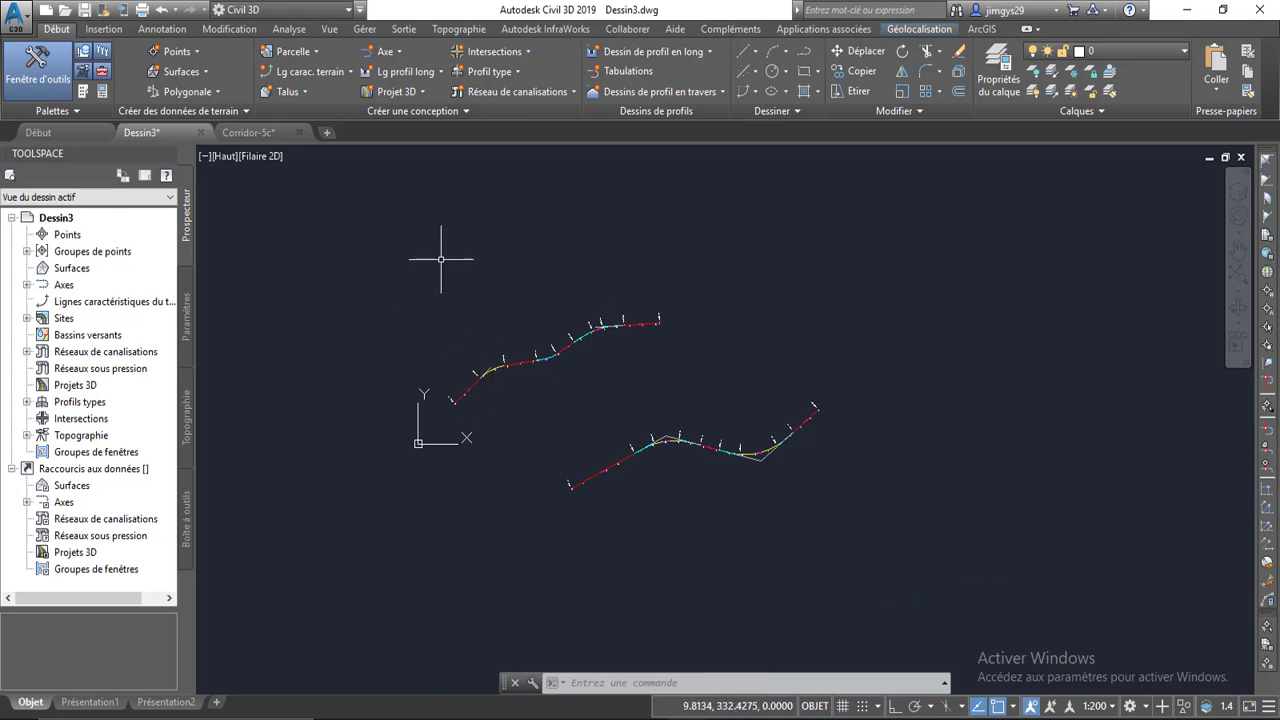
scroll(491, 266, down, 1)
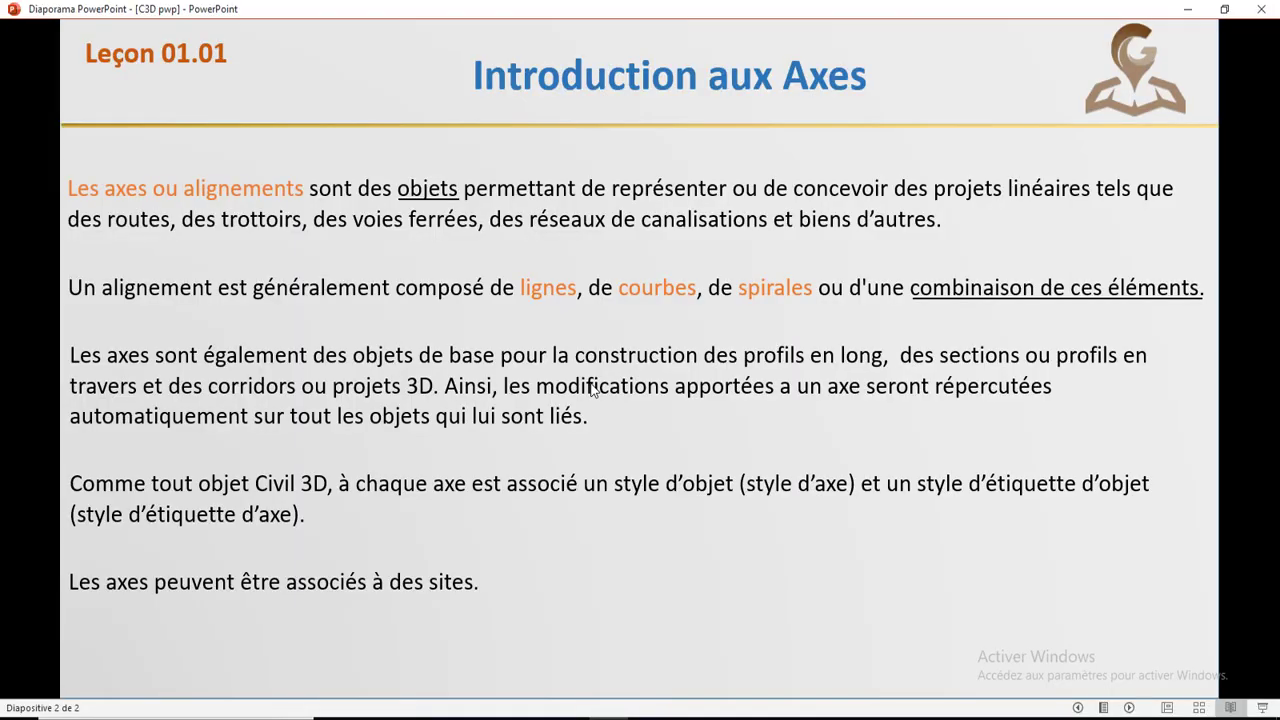
Leave the slideshow for the Dessin3 drawing in Civil 3D and examine its Surfaces, Axes and Sites collections.
click(1190, 12)
scroll(580, 263, up, 3)
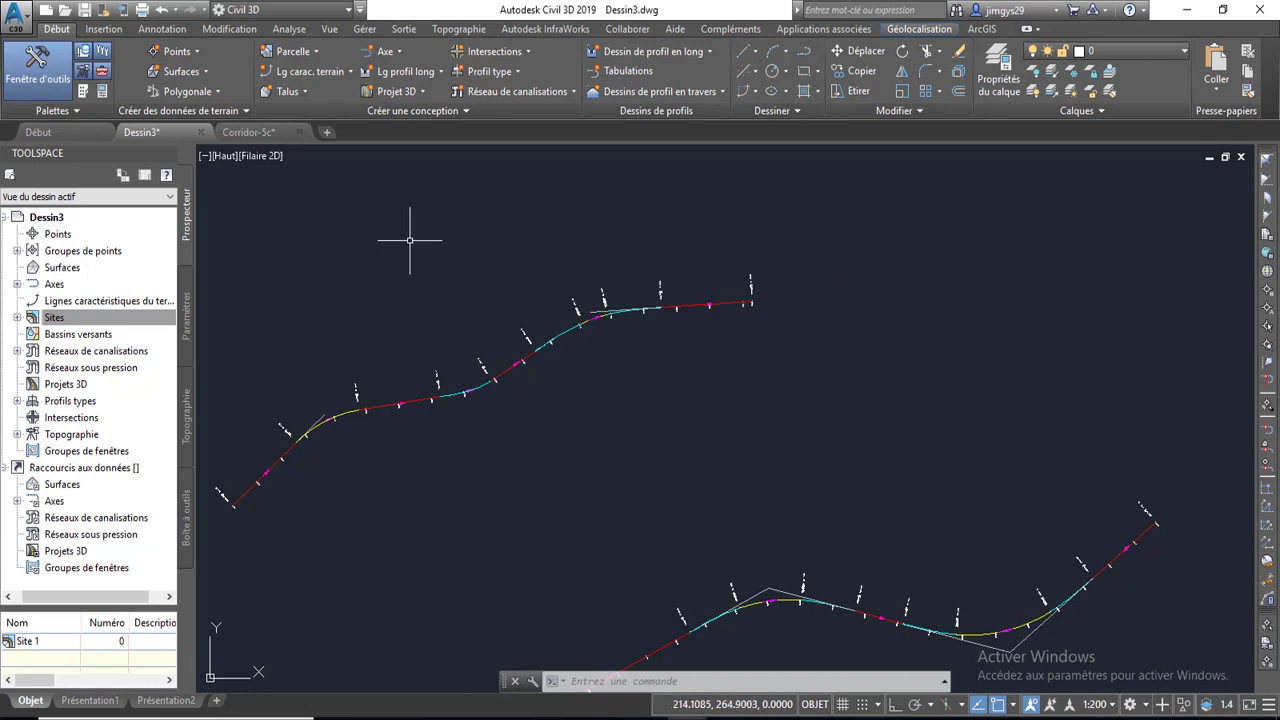
click(62, 268)
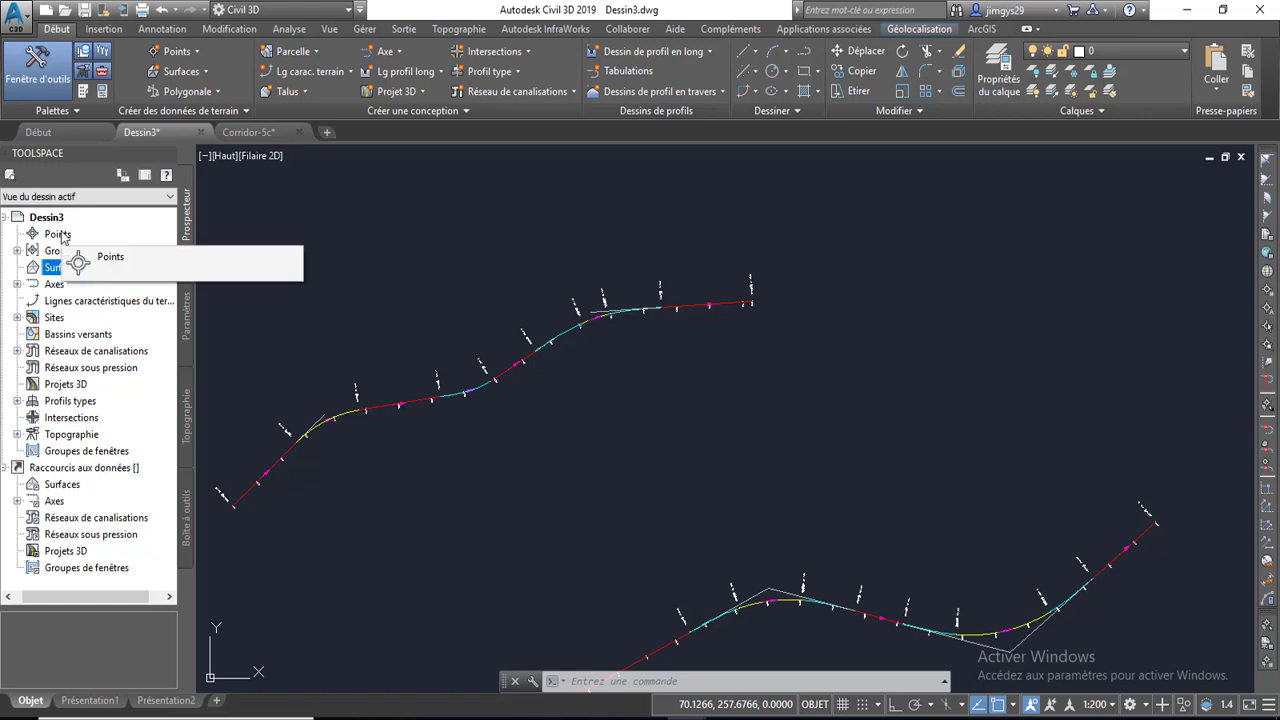
mouse_move(355, 263)
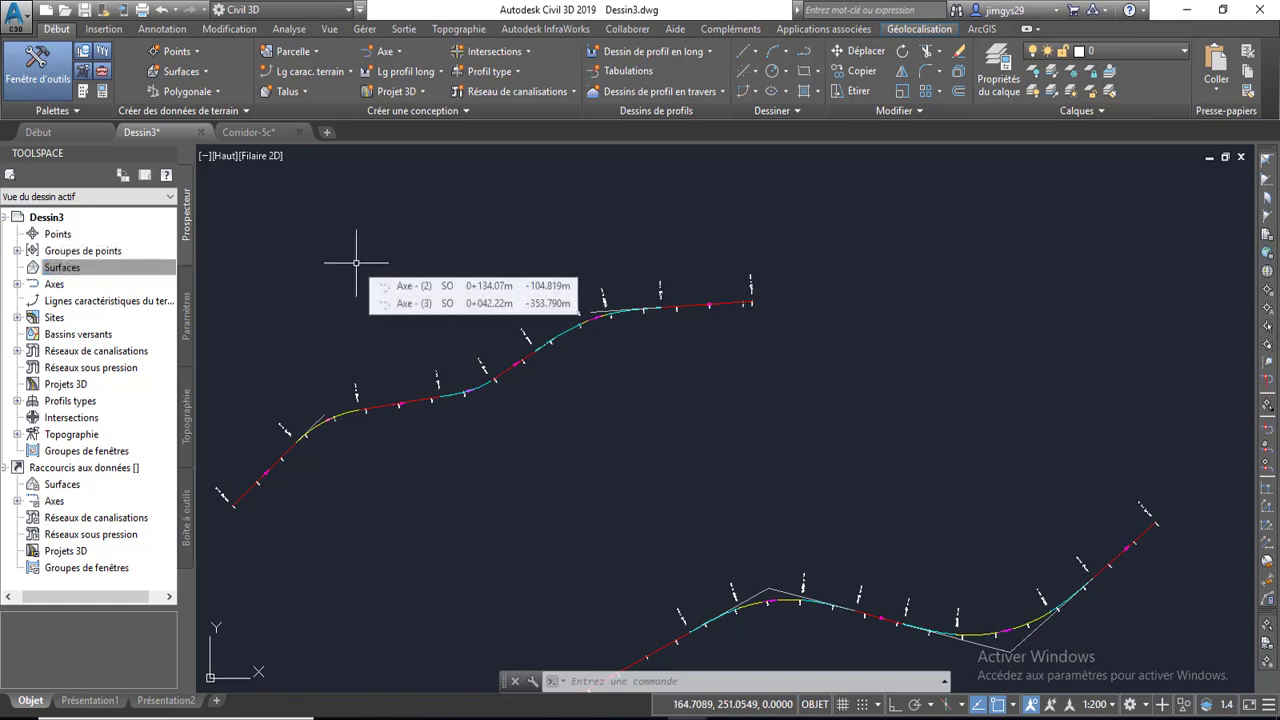
click(56, 285)
click(56, 318)
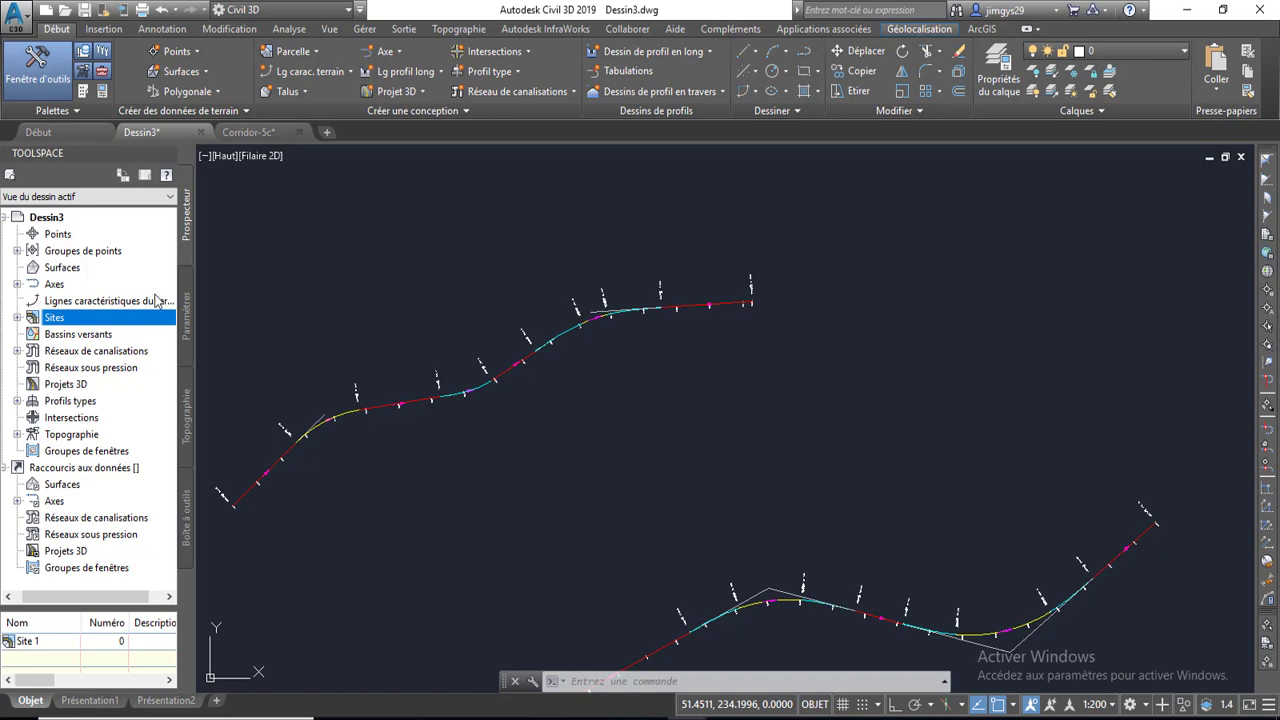
middle_drag(391, 363, 491, 313)
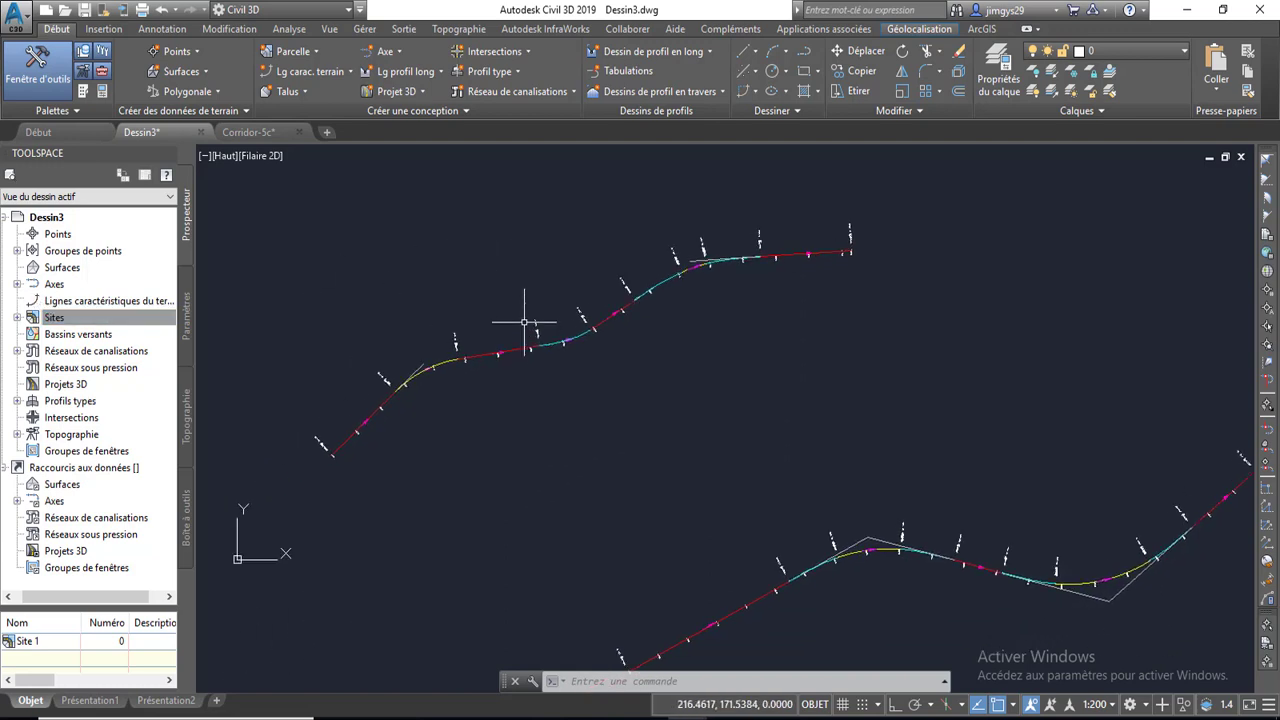
Locate Axe - (2) in the Axes collection and review the Site option for creating an alignment by layout, without creating one.
click(17, 285)
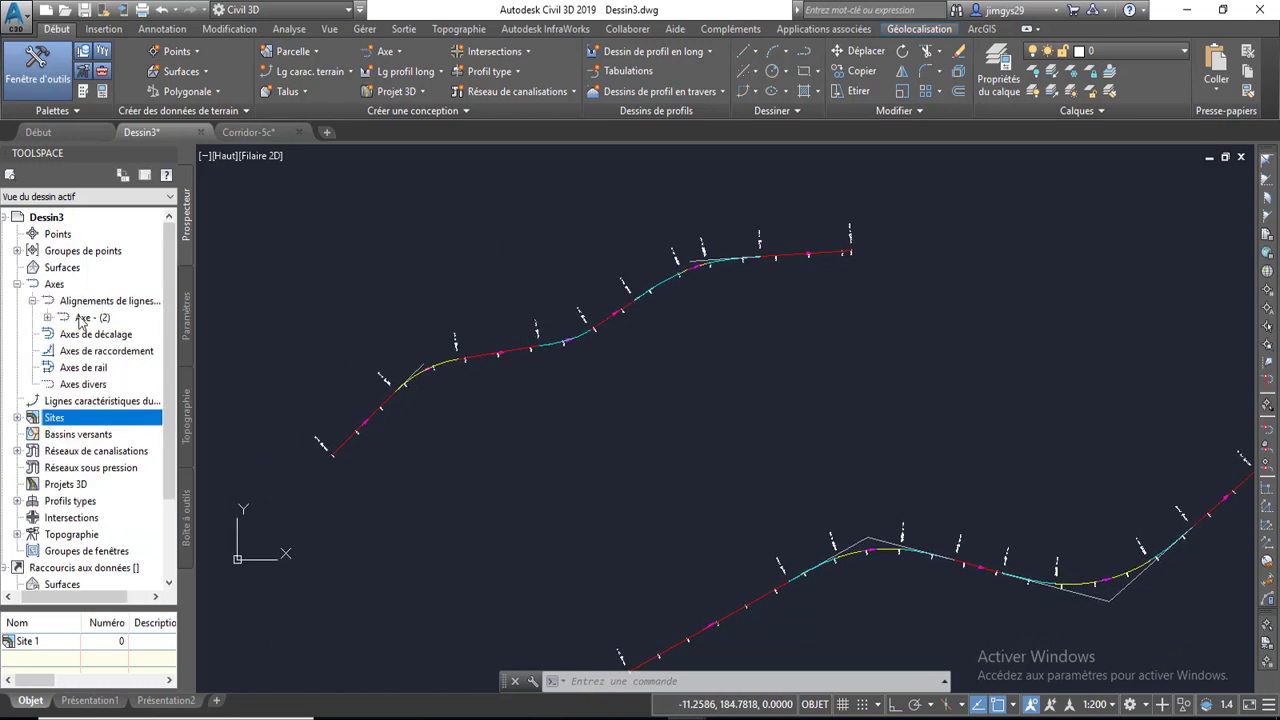
click(90, 318)
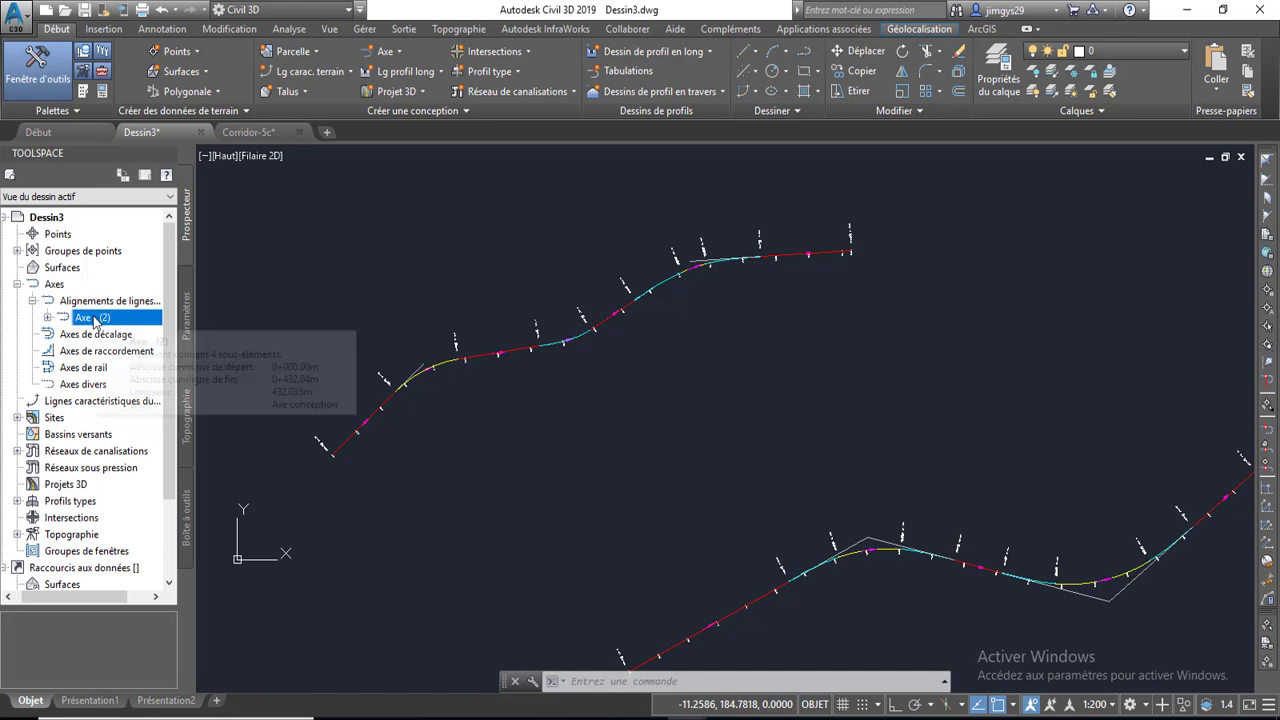
click(385, 51)
click(427, 77)
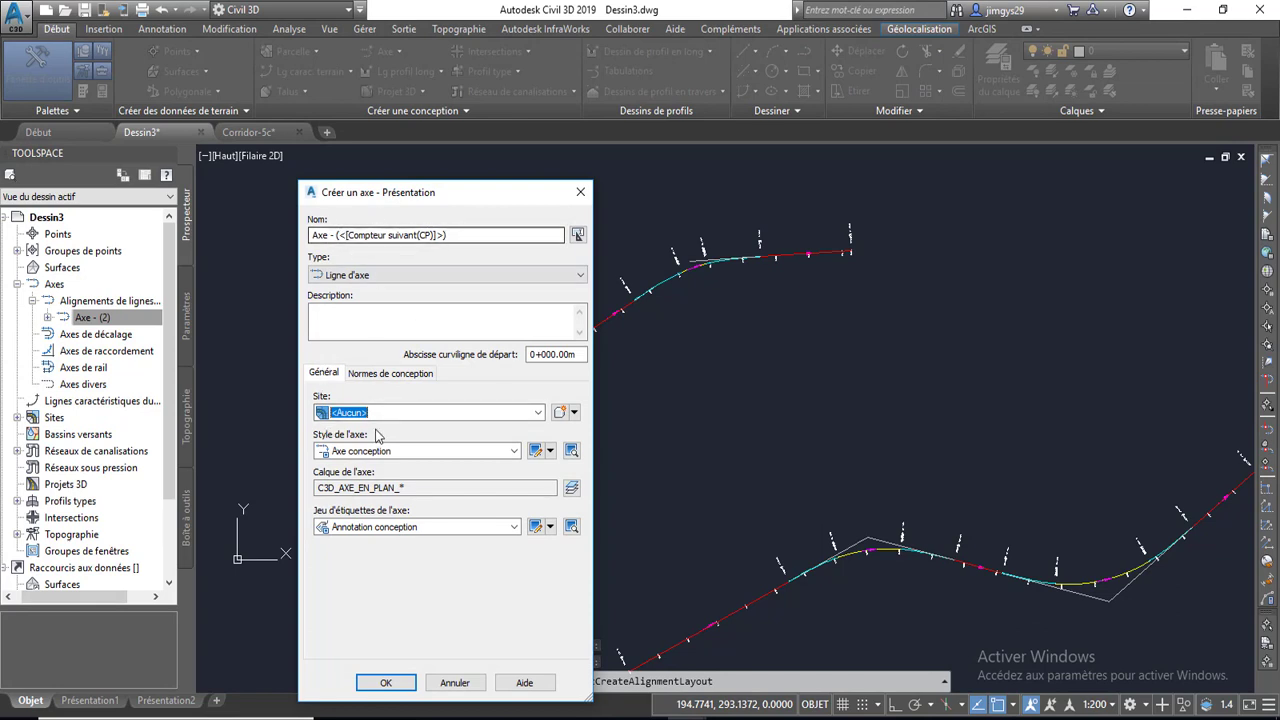
click(408, 413)
click(408, 413)
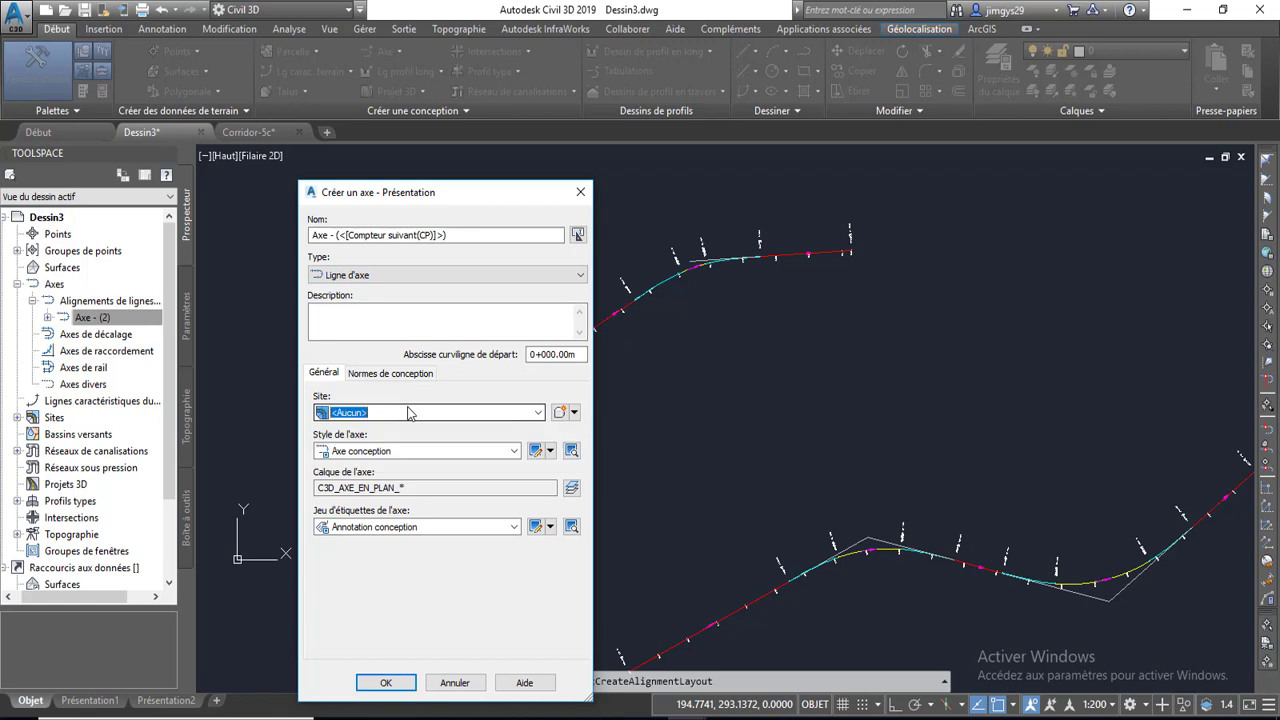
click(455, 682)
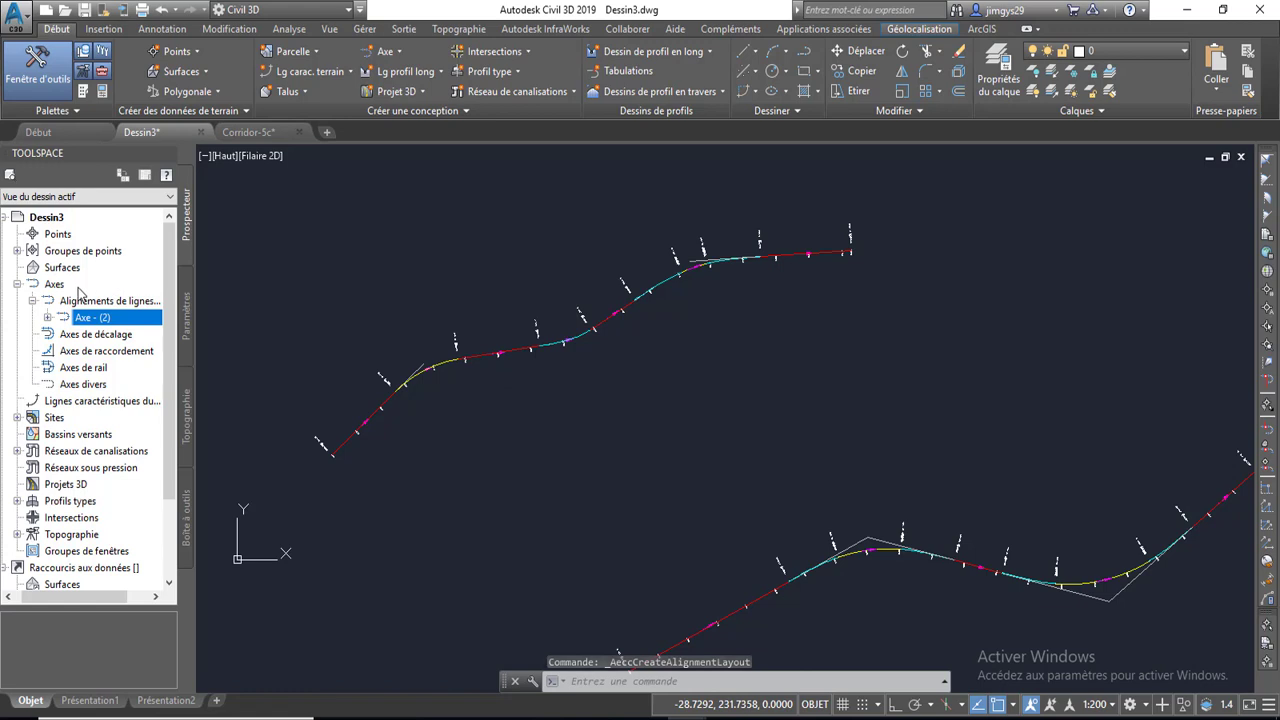
Compare the location of Axe - (2) in the general Axes collection with that of Axe - (3) under Site 1.
scroll(560, 277, down, 4)
scroll(700, 385, up, 2)
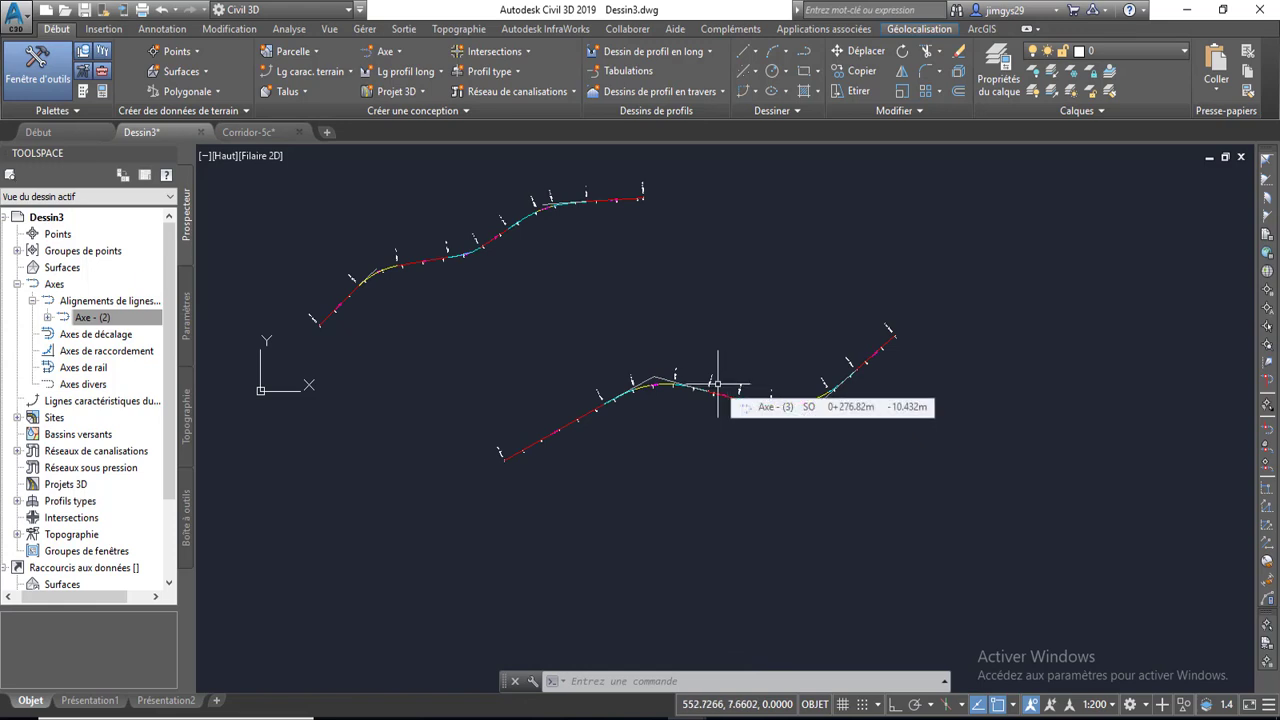
click(100, 317)
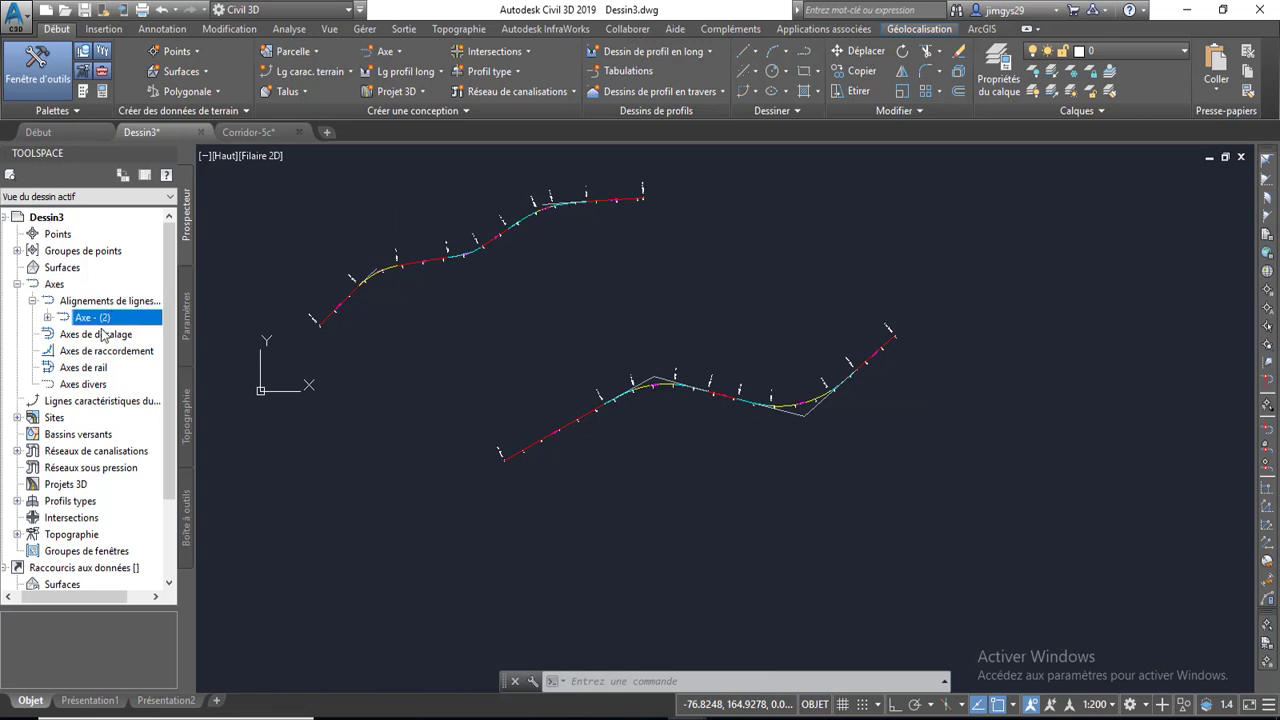
click(17, 417)
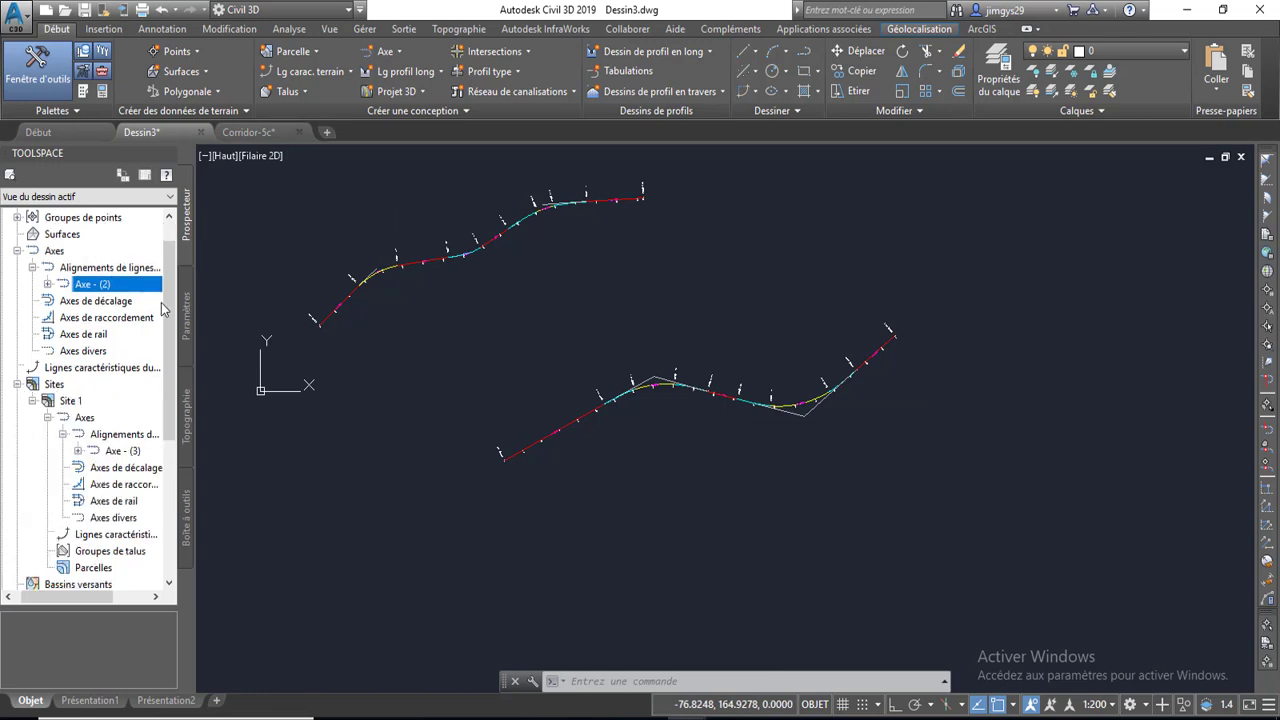
scroll(168, 320, down, 1)
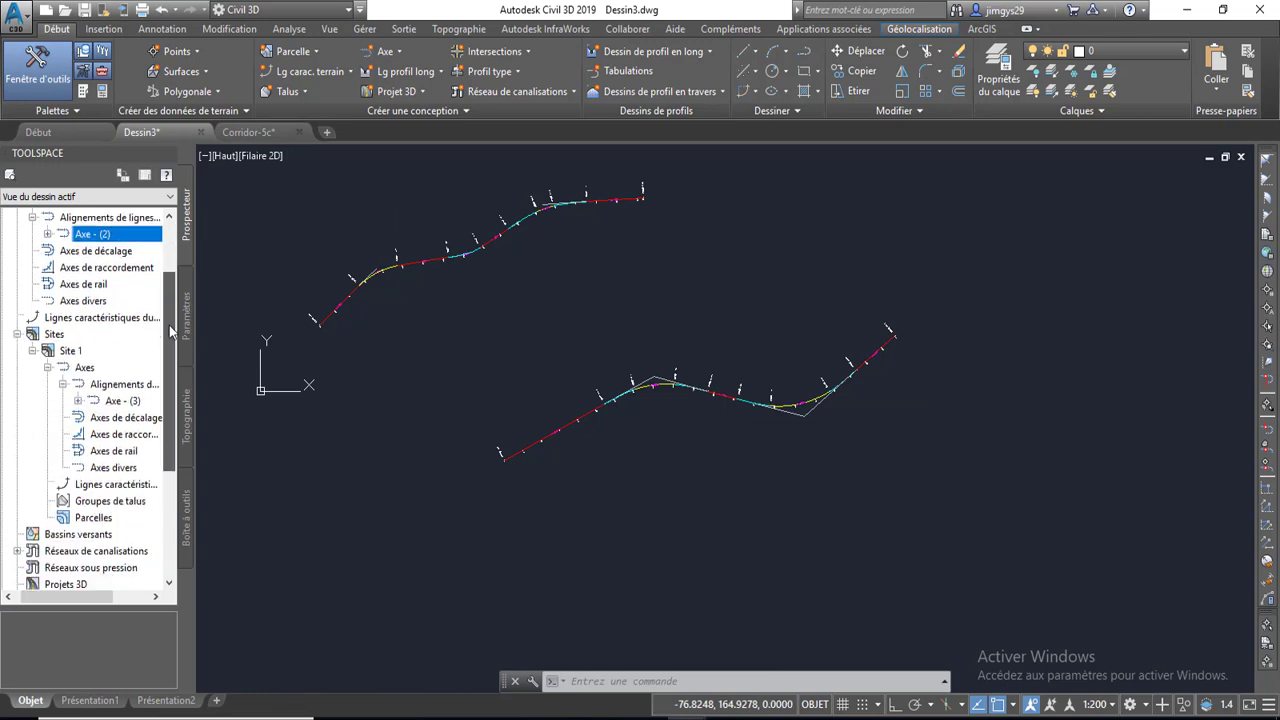
click(122, 401)
right_click(140, 402)
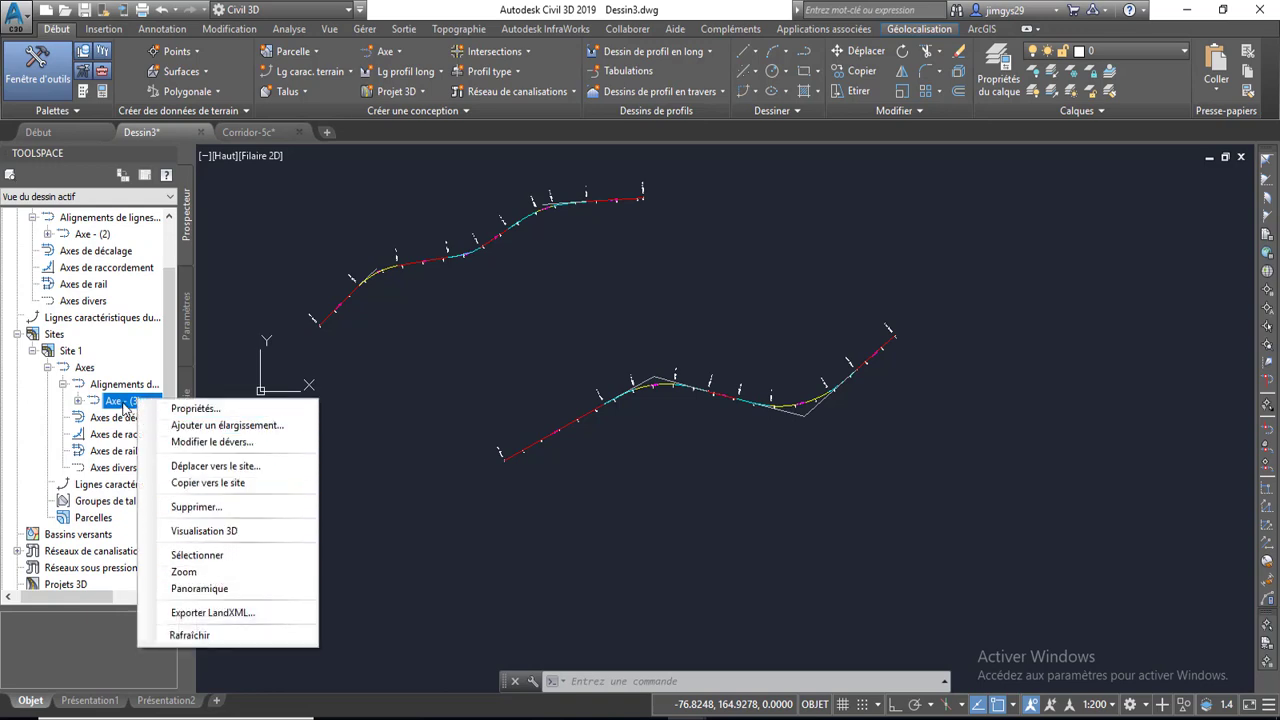
click(124, 404)
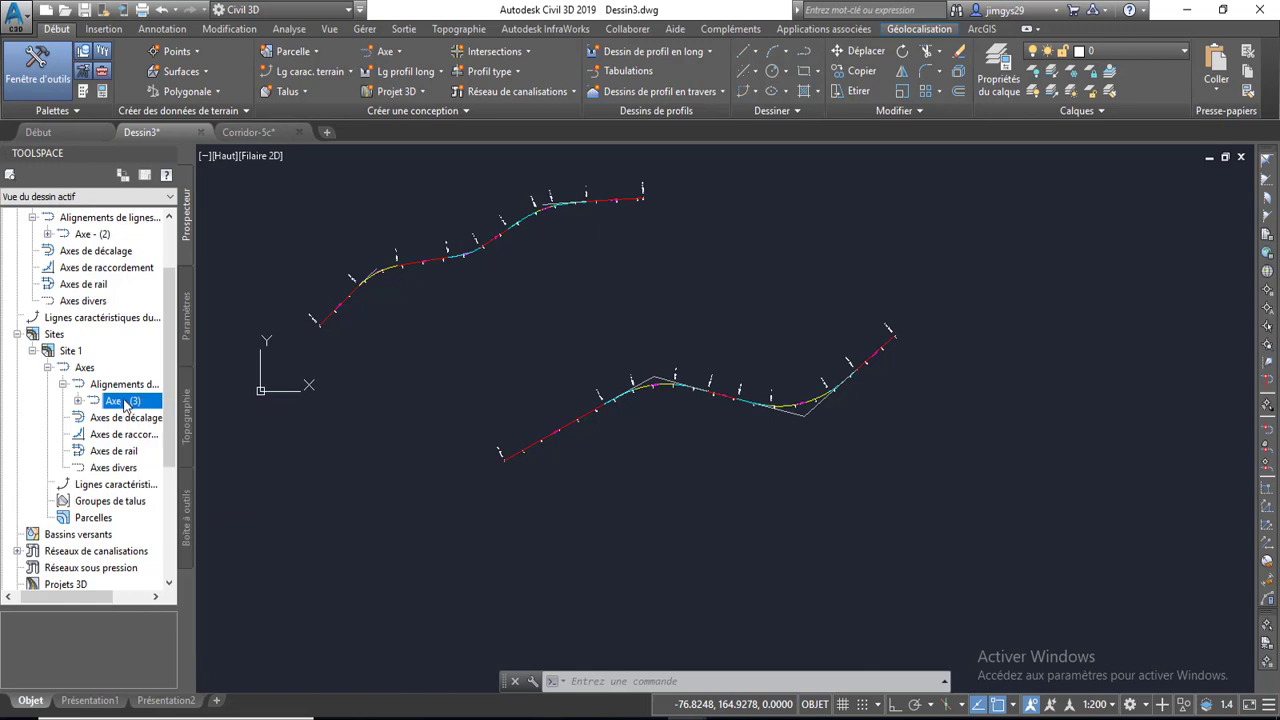
Examine Site 1 and its collections of alignments, feature lines, grading groups and parcels.
click(77, 357)
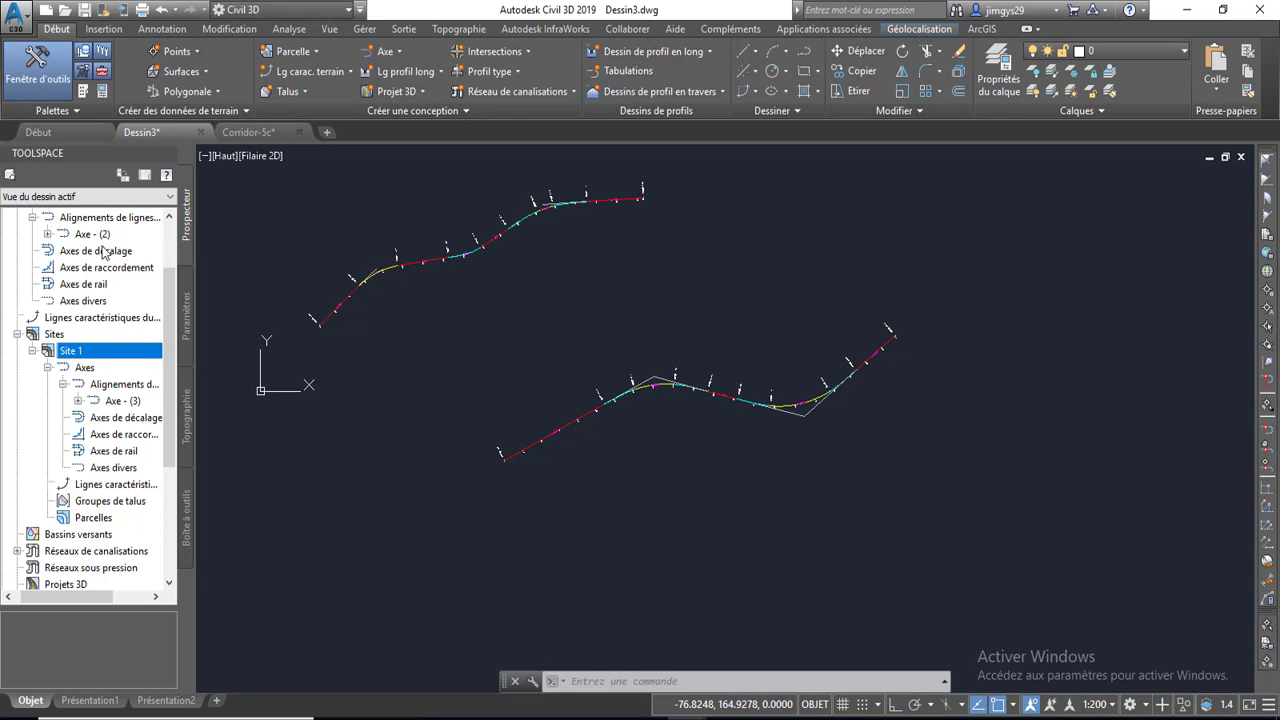
drag(104, 252, 118, 278)
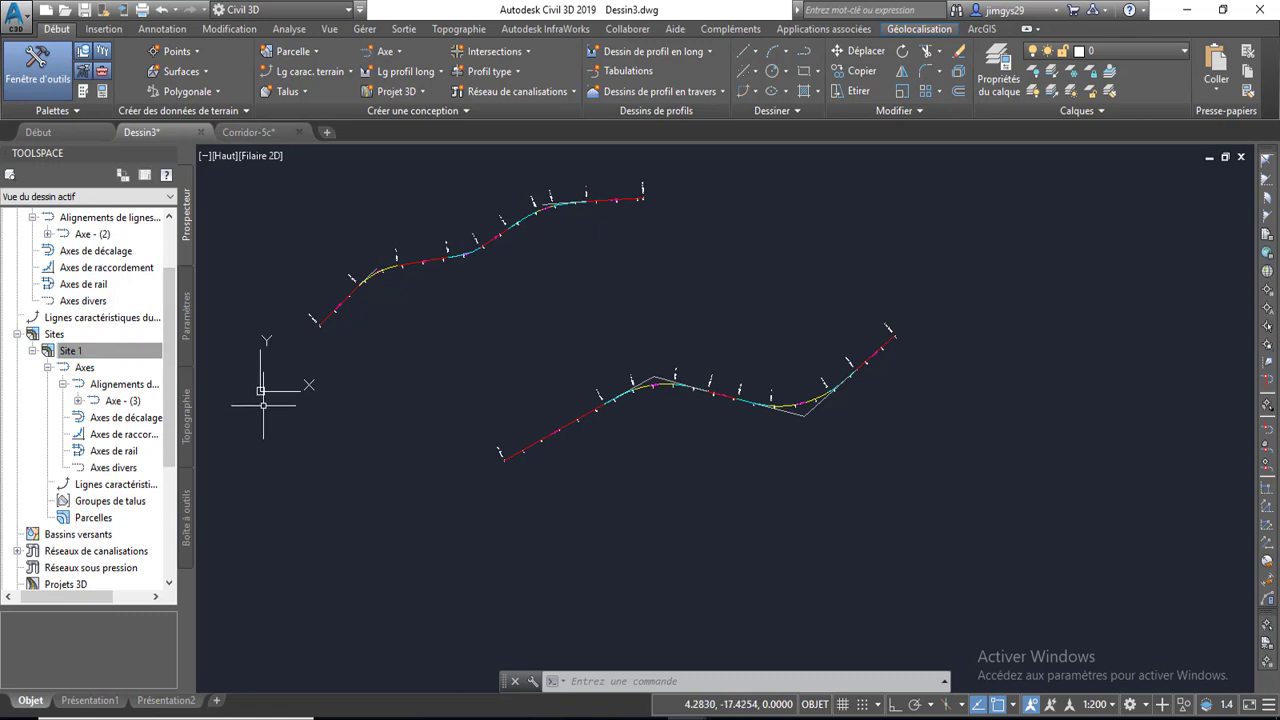
click(150, 356)
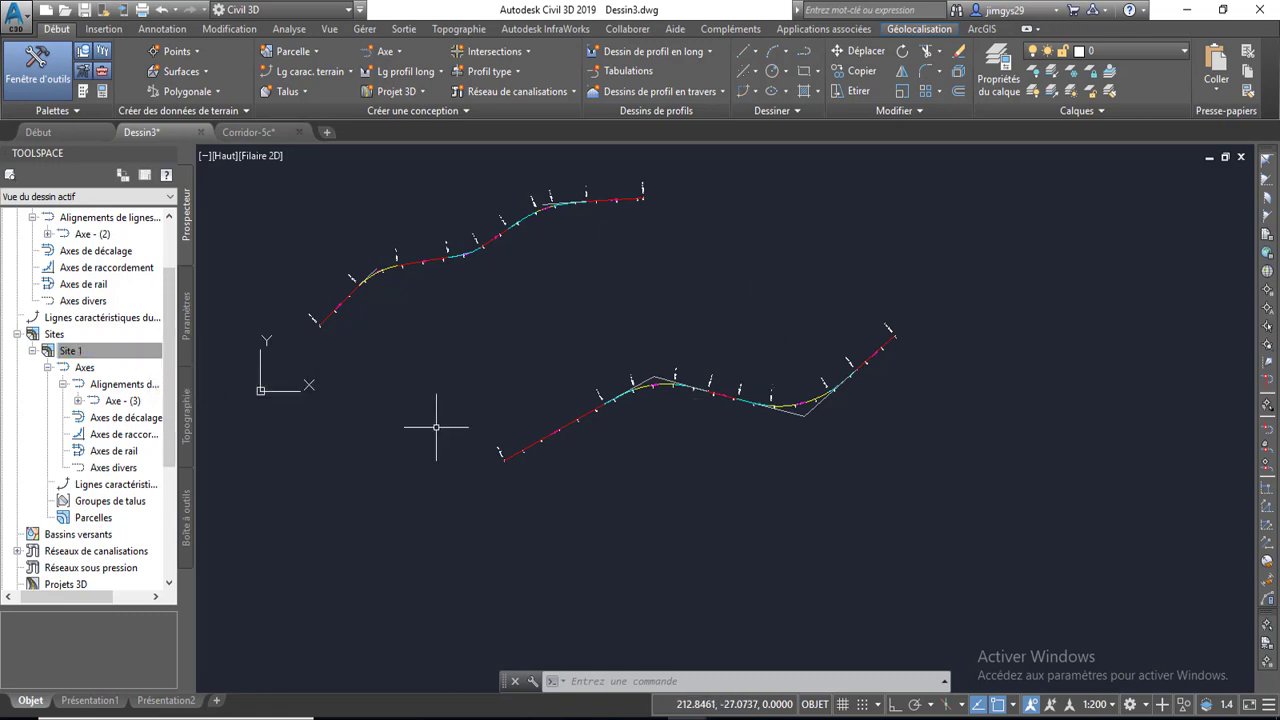
mouse_move(868, 464)
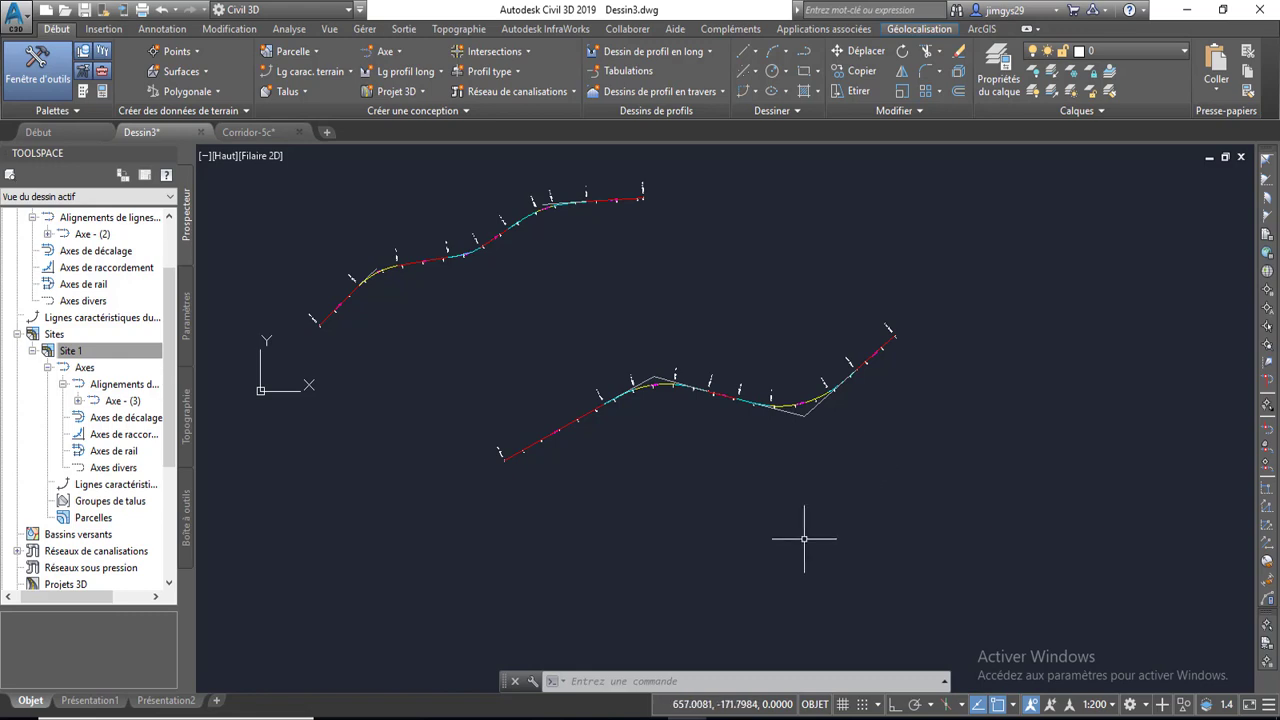
click(105, 370)
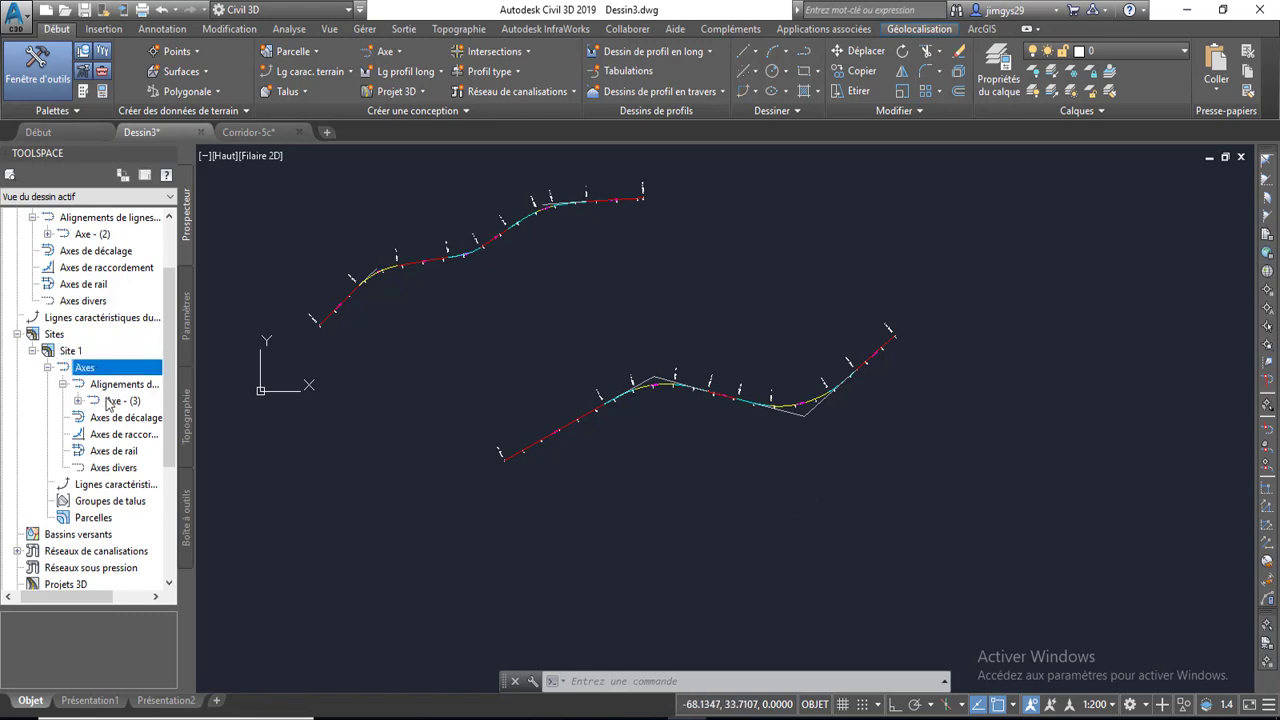
click(129, 486)
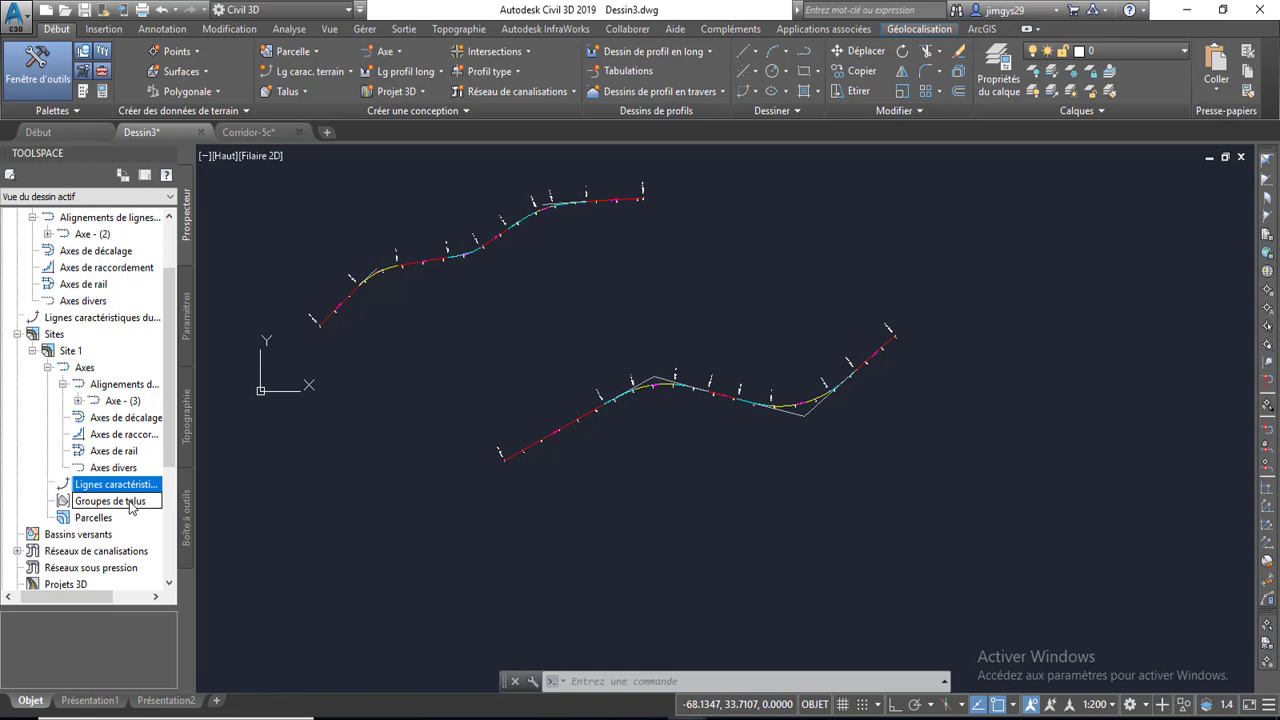
click(128, 502)
click(124, 519)
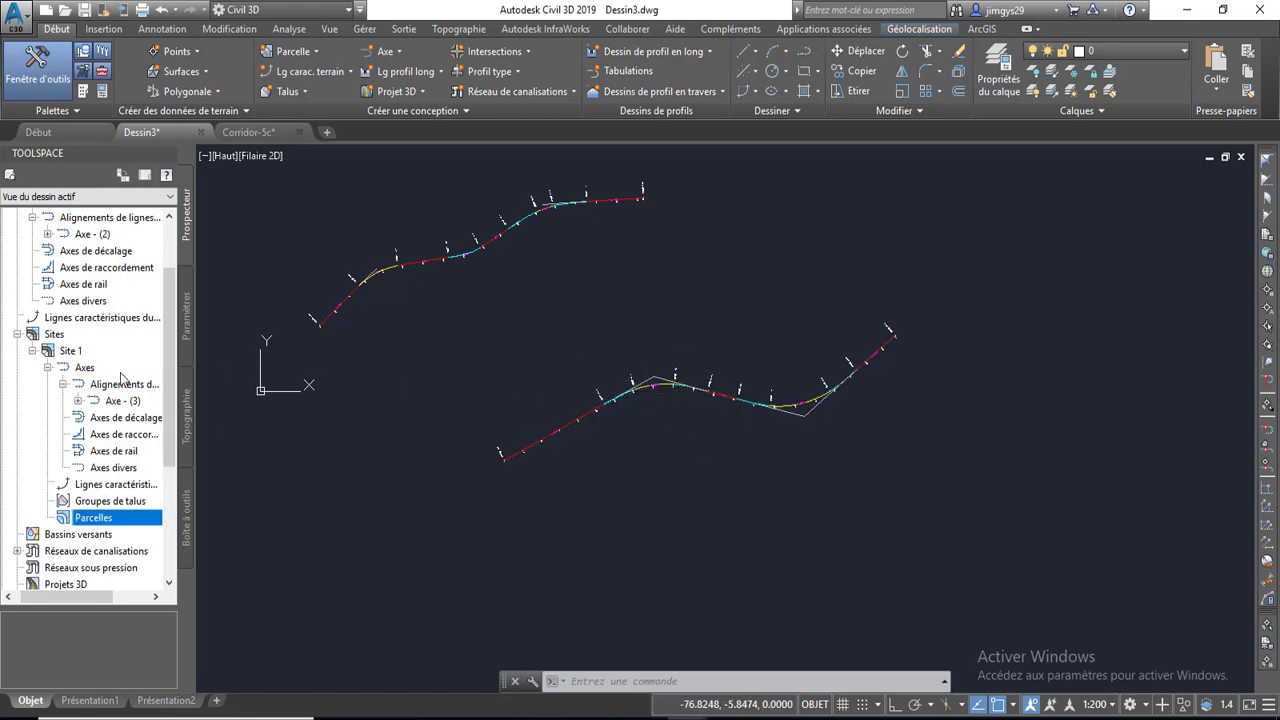
Collapse Site 1's Axes collection and examine its Parcelles collection in relation to the lower alignment.
click(94, 369)
click(47, 368)
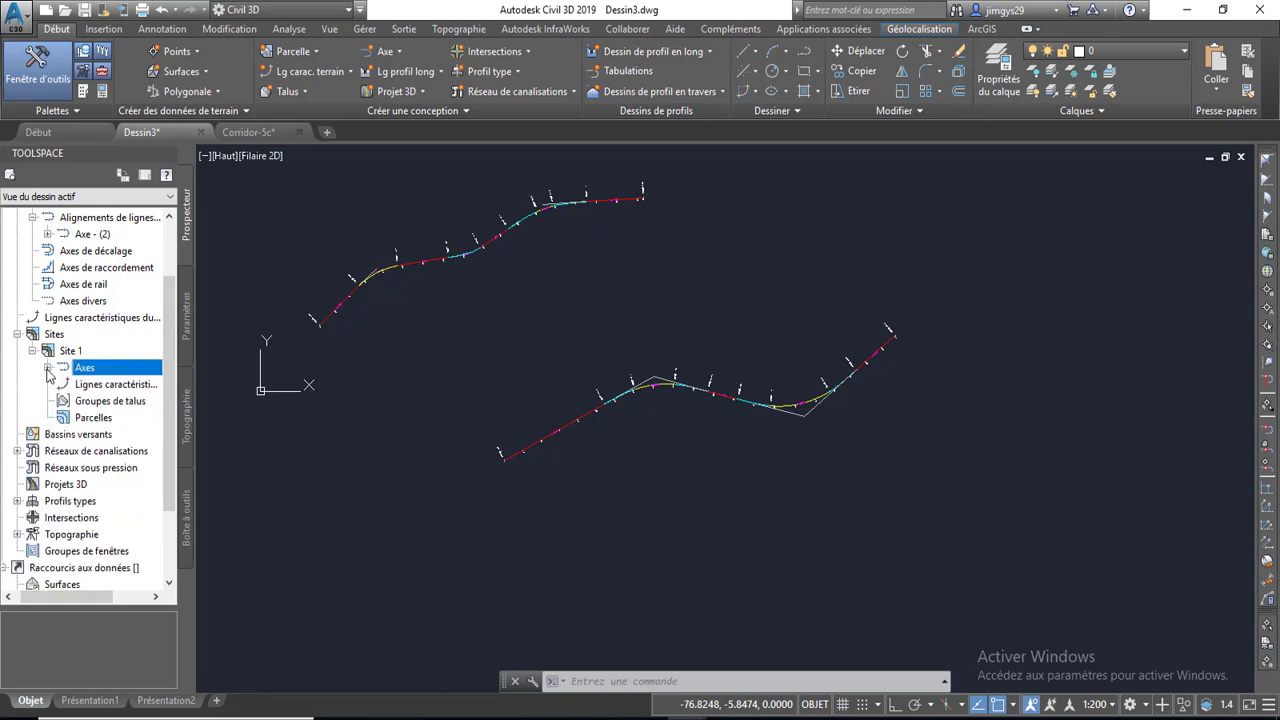
click(95, 418)
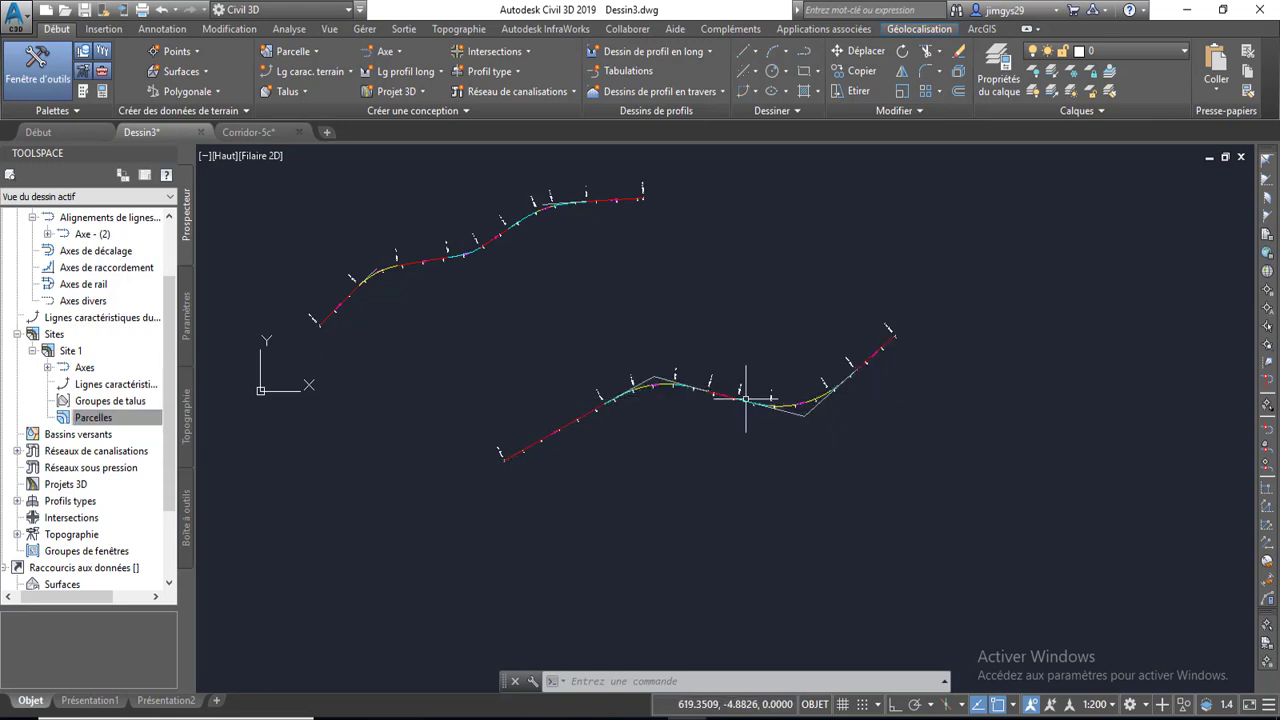
click(695, 387)
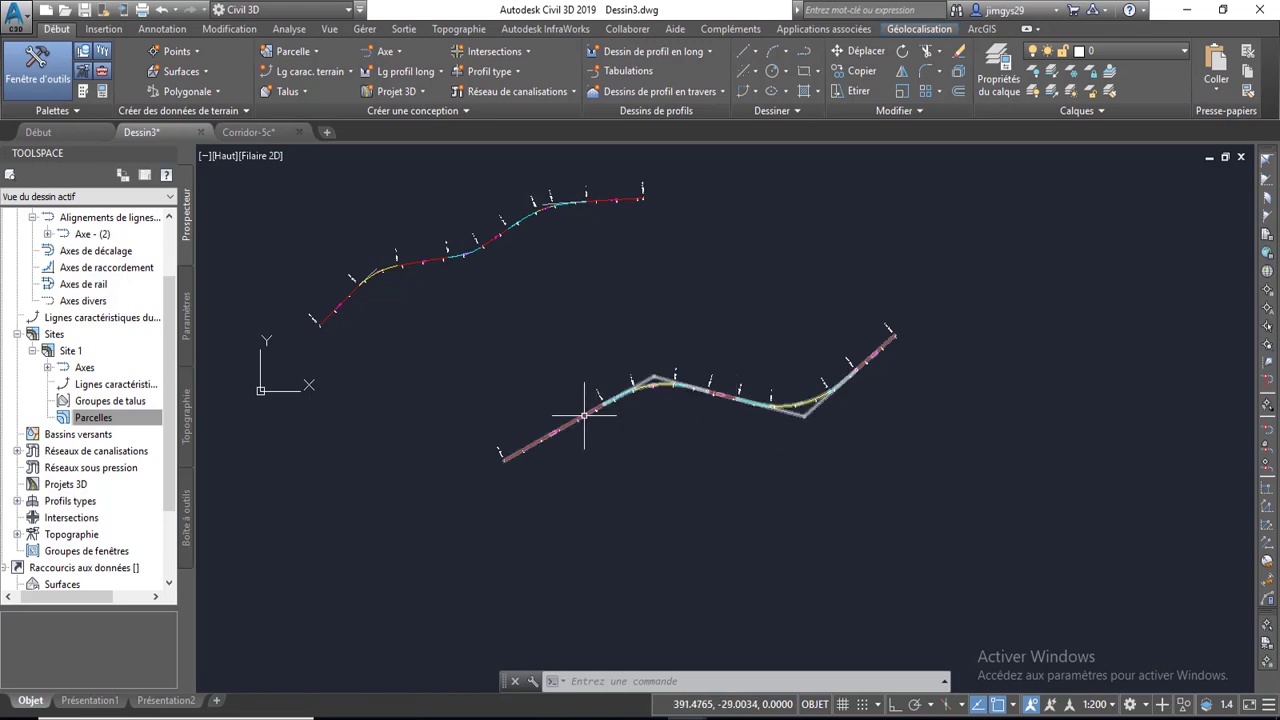
mouse_move(91, 364)
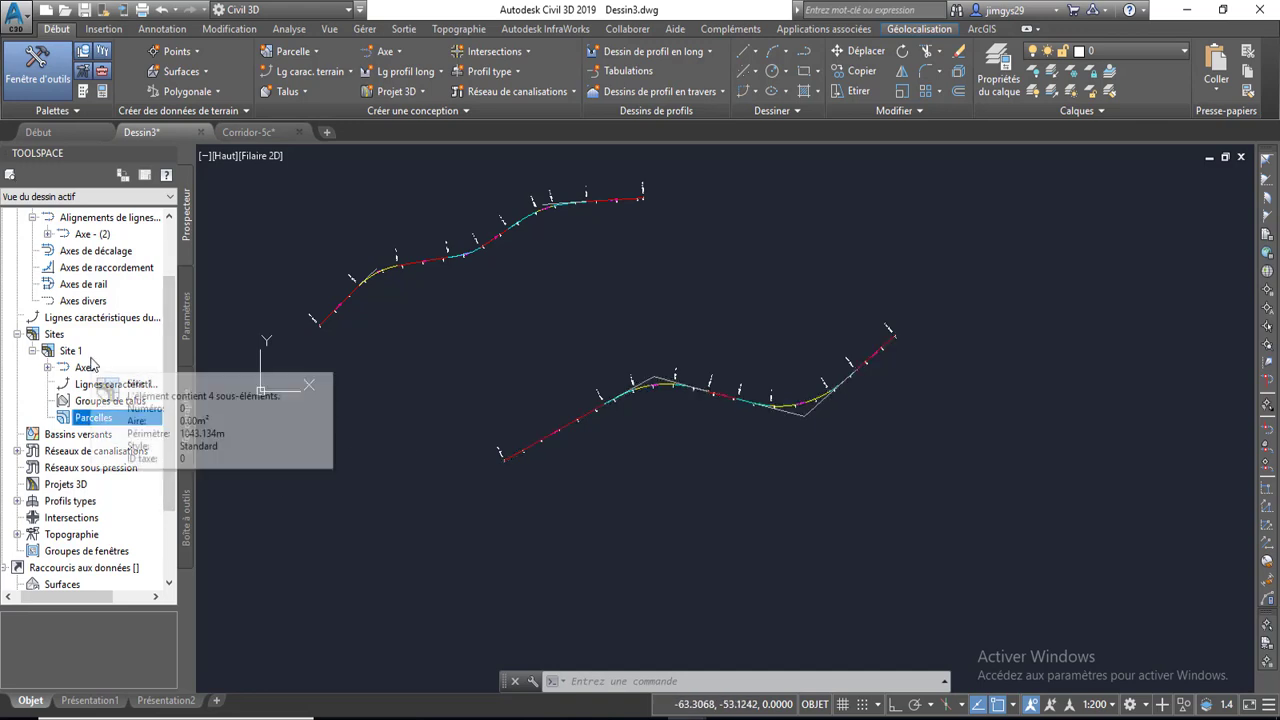